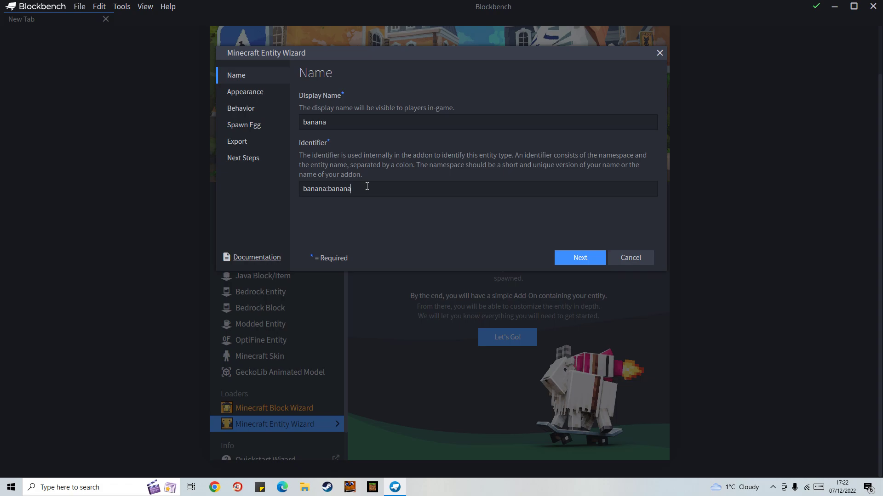
Base the entity's appearance on the Chicken mob and keep the Same Behavior option.
scroll(493, 209, down, 5)
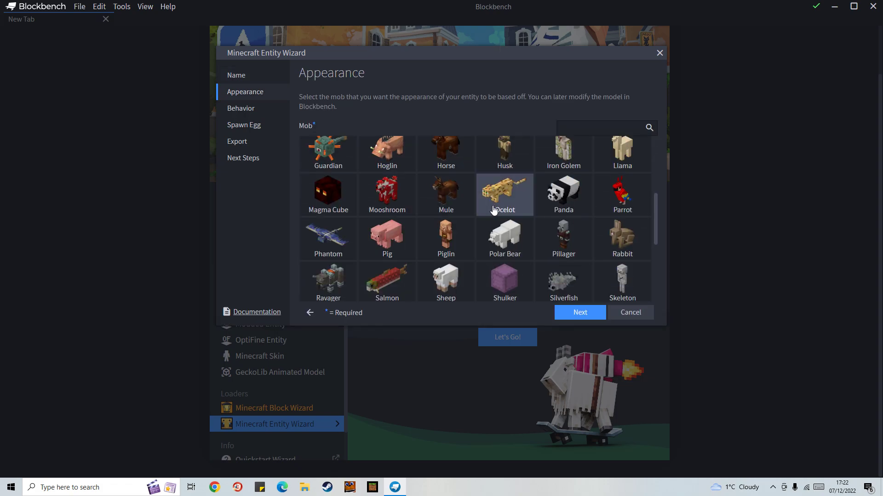
scroll(493, 210, down, 4)
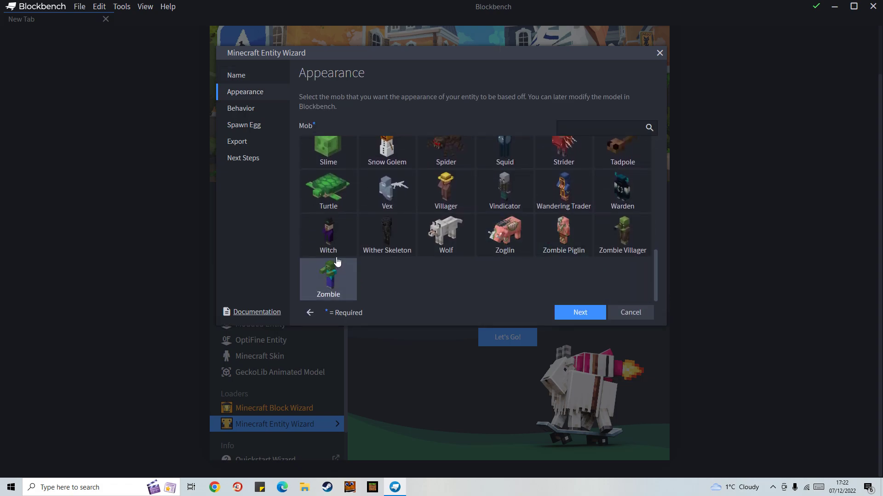
scroll(506, 217, up, 3)
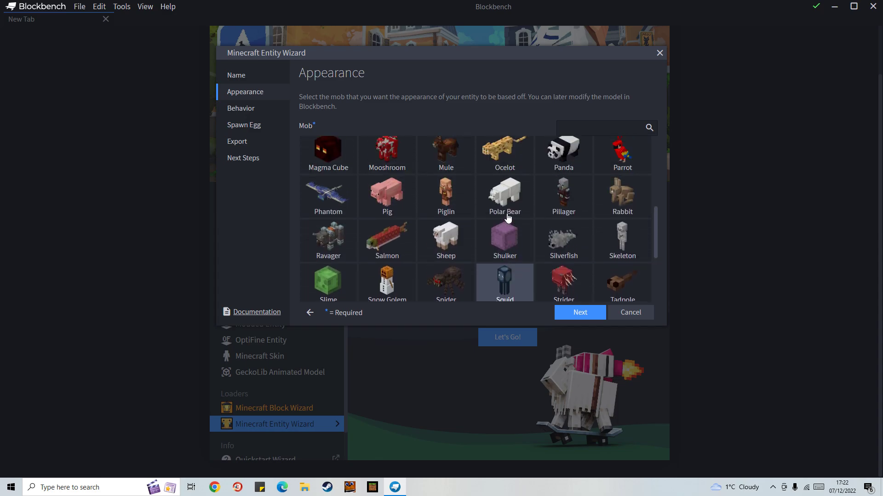
click(586, 125)
text(chi)
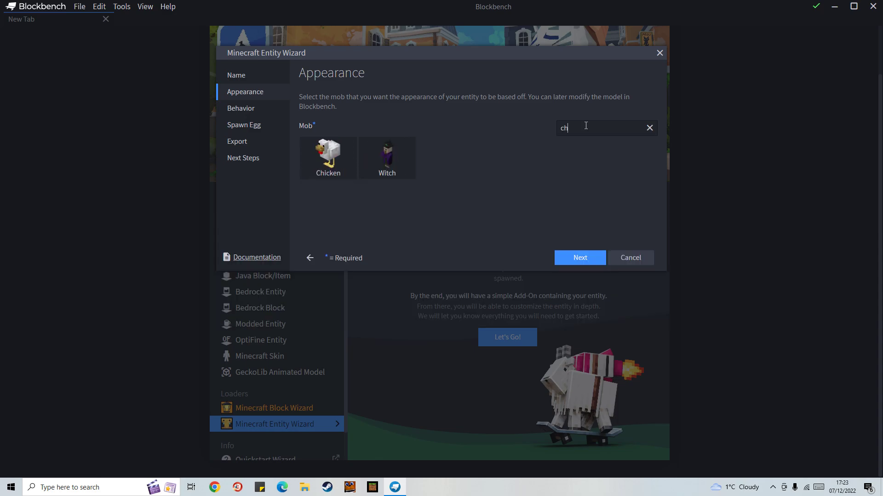
click(346, 161)
click(587, 257)
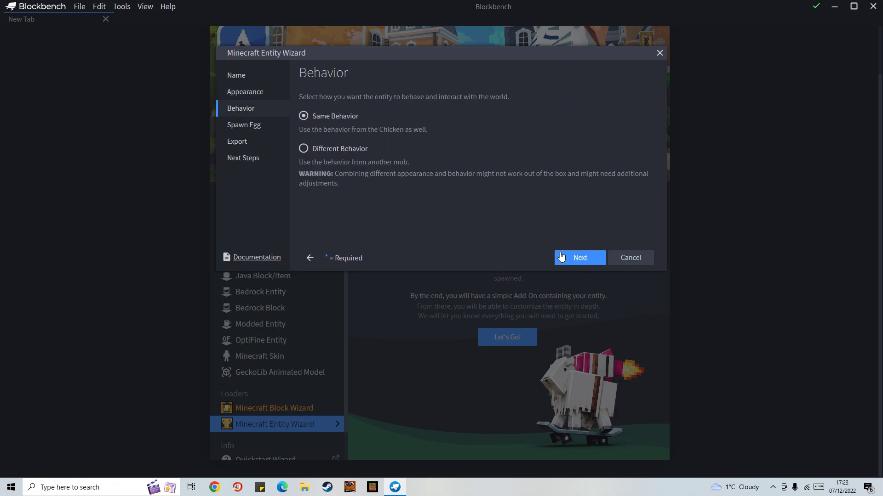
click(561, 257)
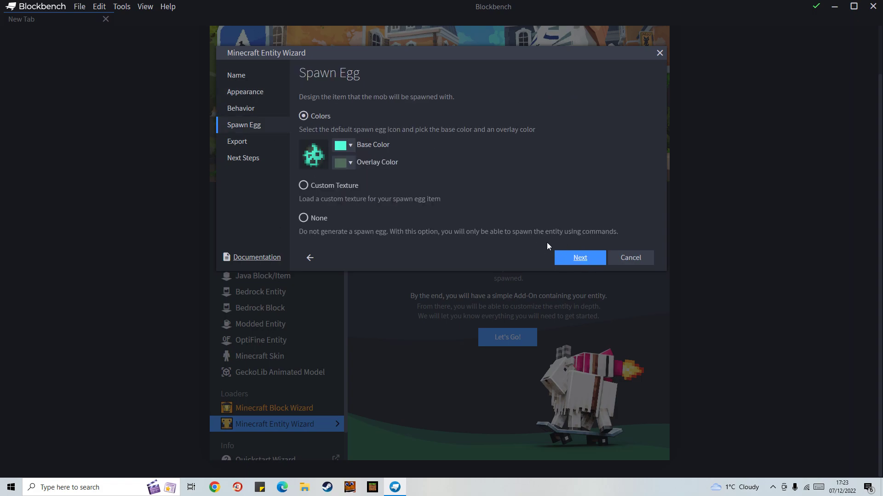
Set the spawn egg's base color to bright yellow-green, adjust the overlay color toward green, and proceed to the export settings.
click(346, 150)
click(411, 171)
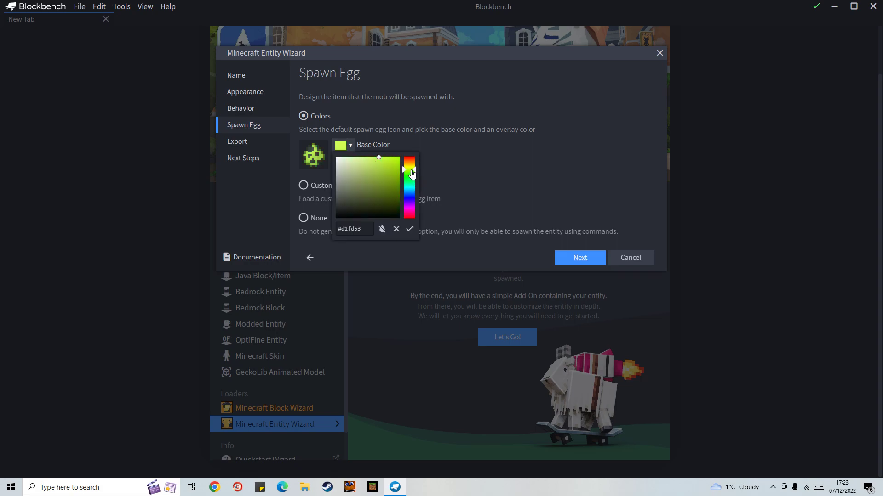
click(362, 149)
click(343, 162)
drag(409, 179, 417, 195)
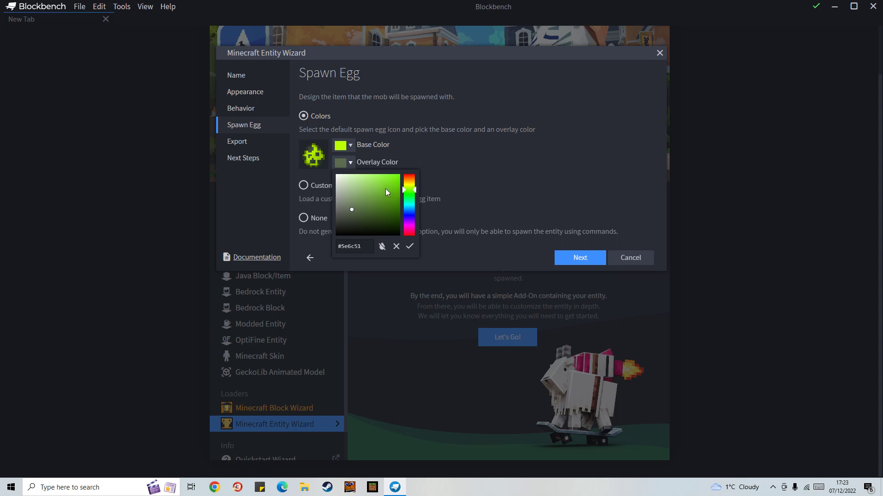
click(565, 236)
click(566, 252)
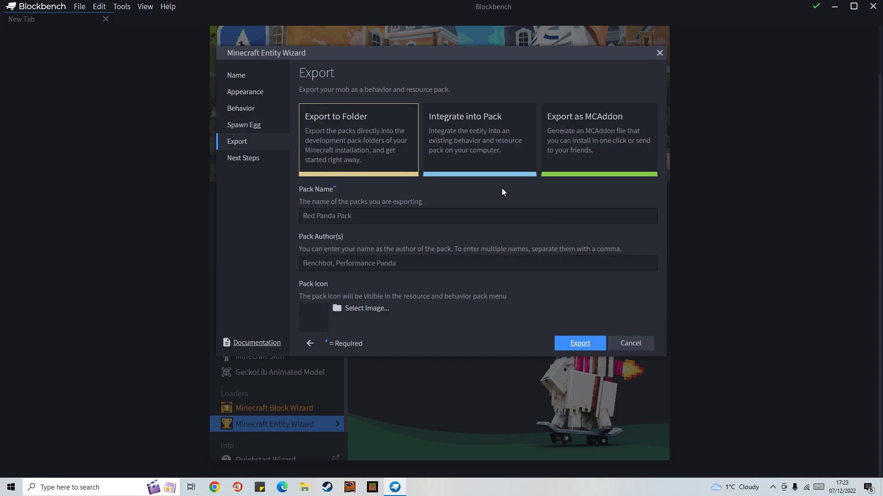
Export the packs to the Minecraft folder as "youtube" with the author's name filled in, and open the model for editing.
text(youtube)
click(376, 265)
text(crafty piglet)
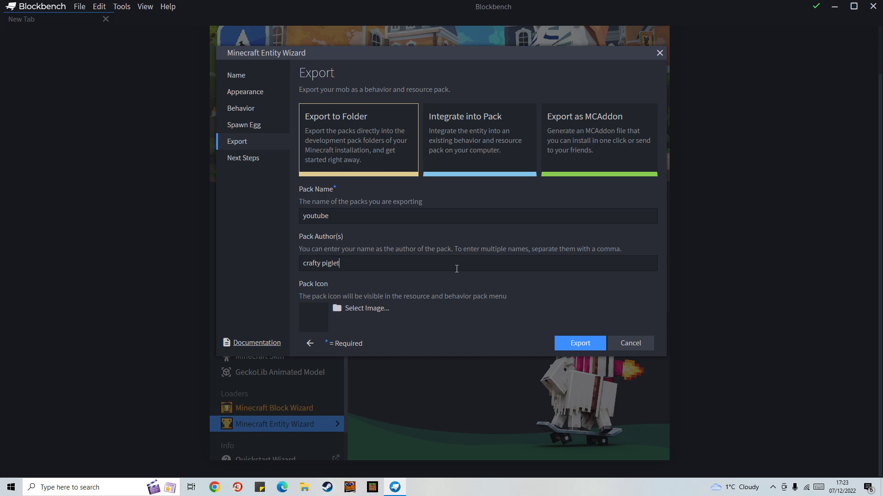
click(579, 343)
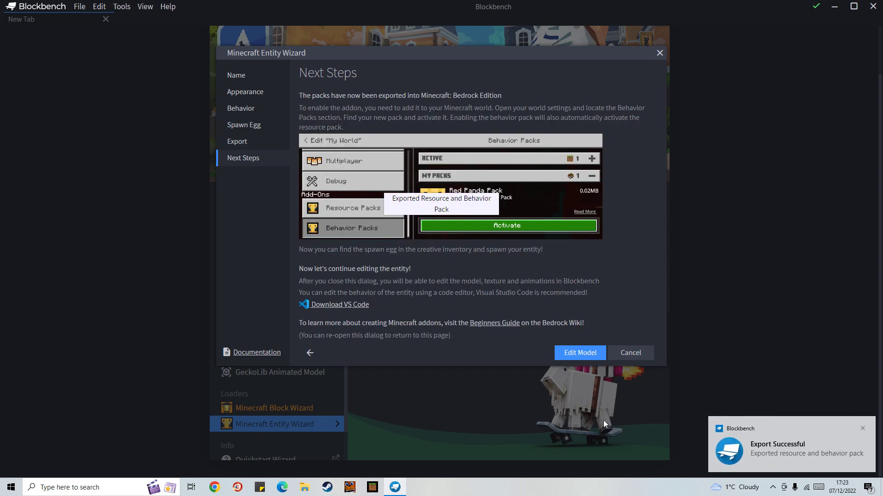
click(577, 350)
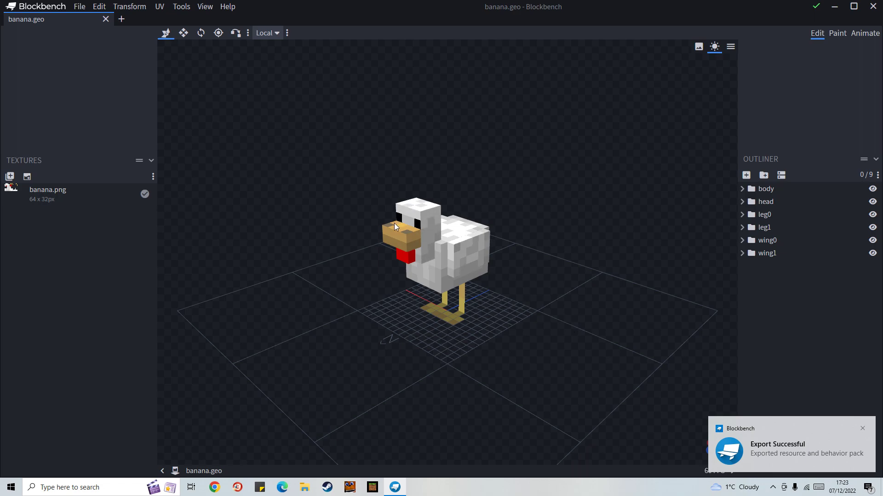
Move the chicken's head with its beak and comb forward, clear of the body.
click(417, 241)
shift+click(405, 262)
drag(435, 238, 619, 324)
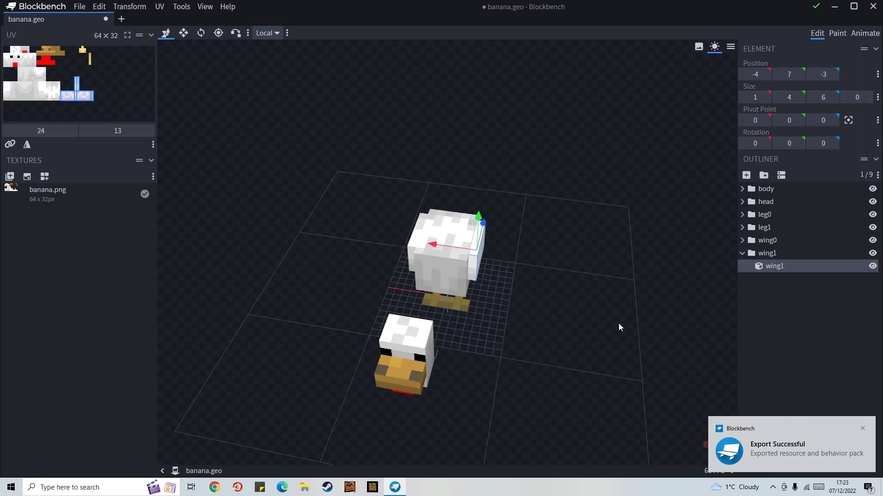
Move the two wings outward from the body to X positions 9 and -10.
click(419, 261)
drag(384, 252, 336, 254)
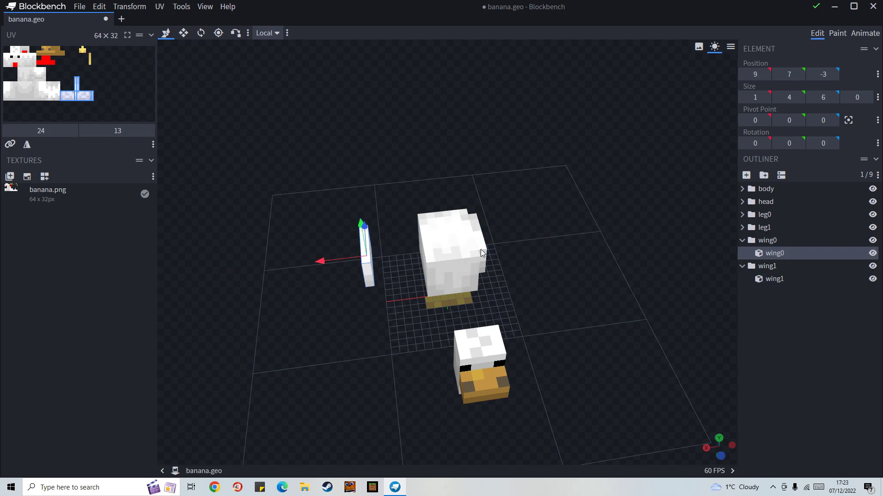
click(483, 253)
drag(456, 248, 506, 253)
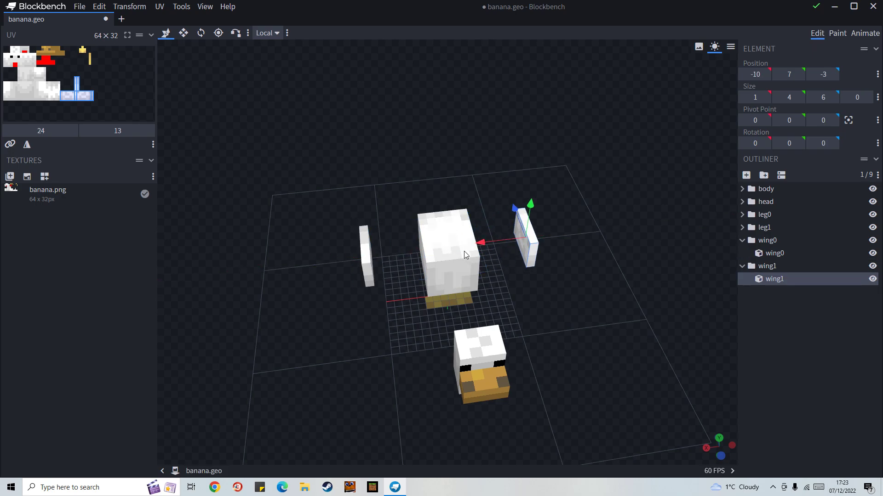
Raise the body cube clear above the legs to Z position 4.
click(464, 251)
drag(453, 216, 453, 177)
drag(544, 295, 469, 276)
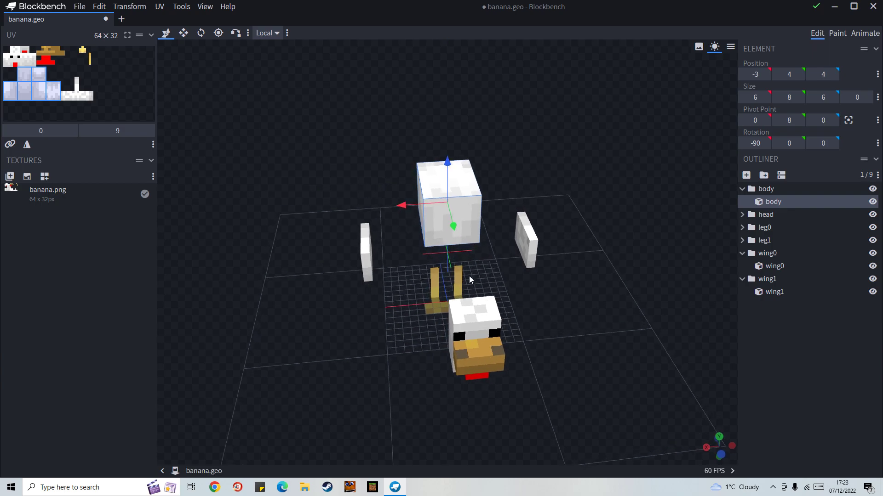
Spread the two legs apart by moving each one outward to its own side.
click(470, 275)
click(444, 289)
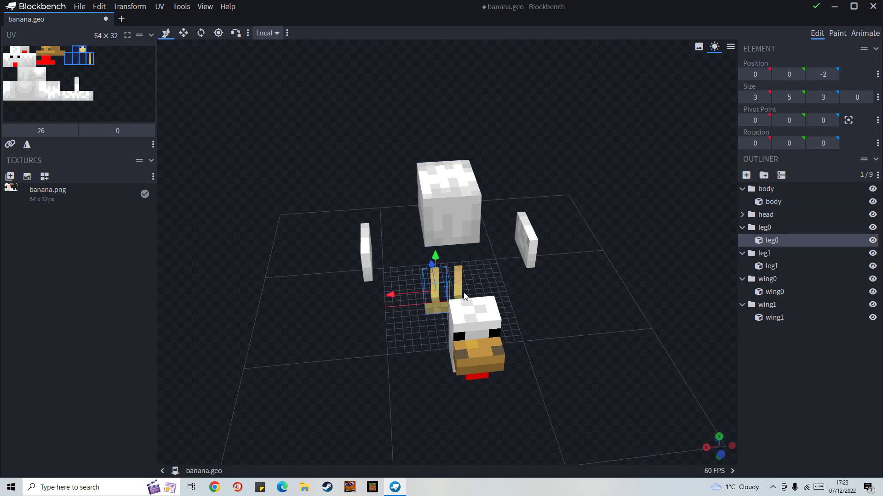
click(463, 297)
drag(435, 292, 398, 367)
click(432, 294)
Move the beak forward and the red comb down so both are separated from the head.
click(491, 362)
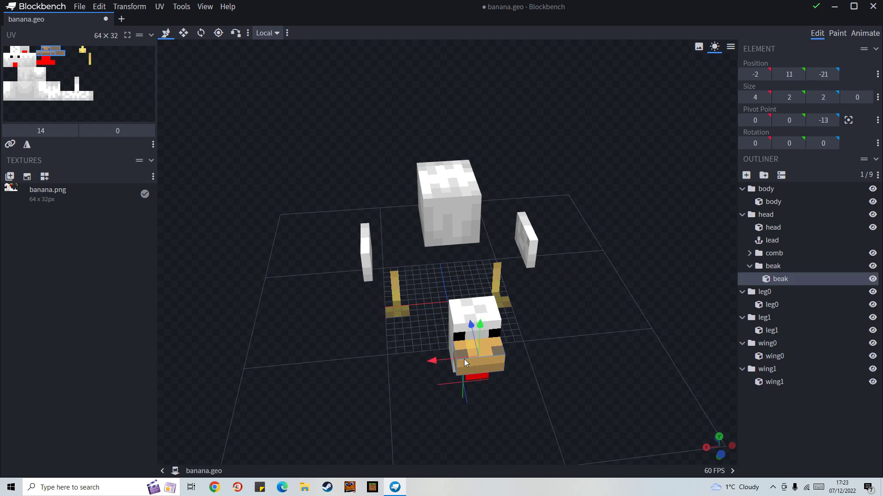
drag(467, 327, 488, 406)
click(478, 362)
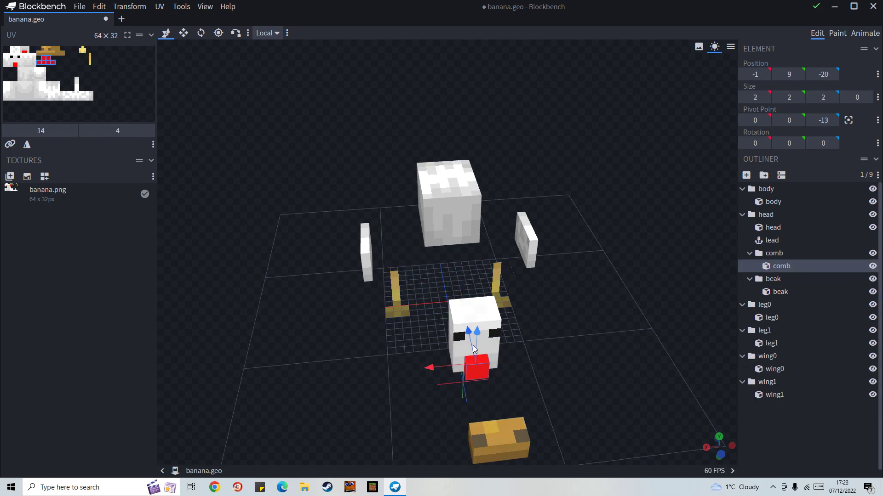
drag(473, 341, 474, 386)
Rotate the body cube to 32.5 degrees about the X axis.
drag(558, 359, 488, 242)
click(471, 211)
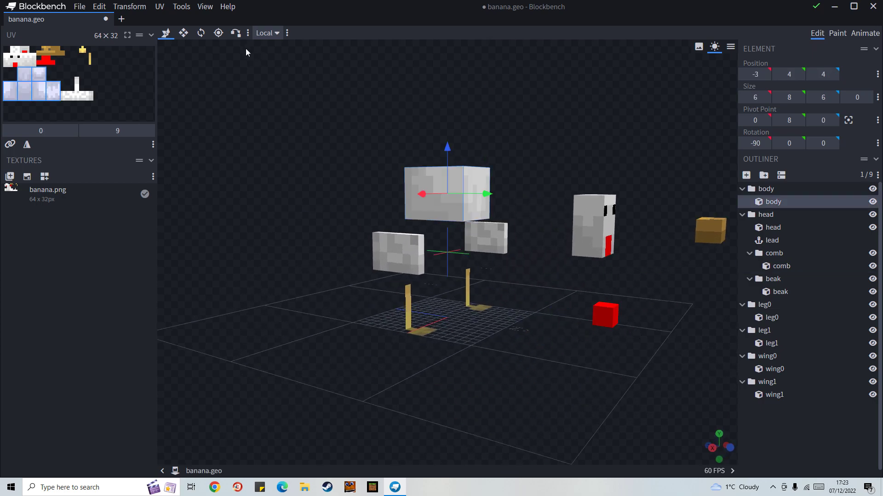
click(201, 32)
drag(477, 240, 368, 186)
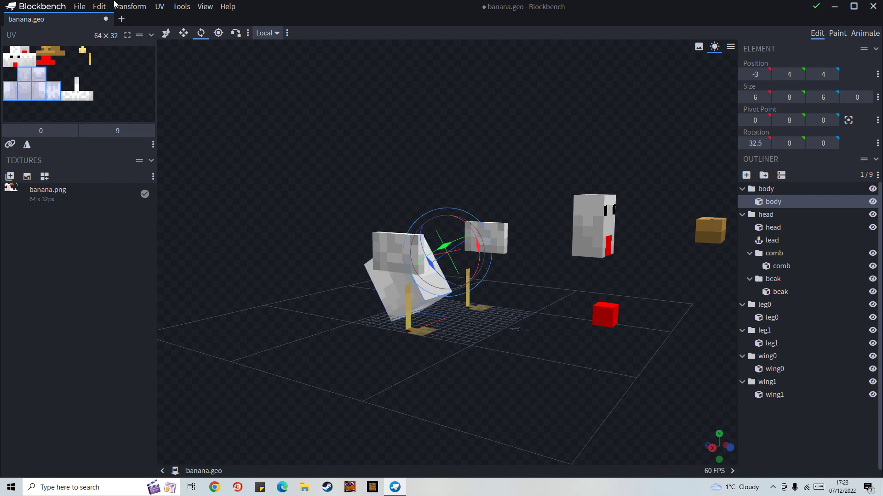
Resize the body cube to 4 × 8 × 3 and move it up and back to position -3, 22, 7.
click(166, 32)
drag(391, 239, 337, 198)
click(201, 32)
click(183, 32)
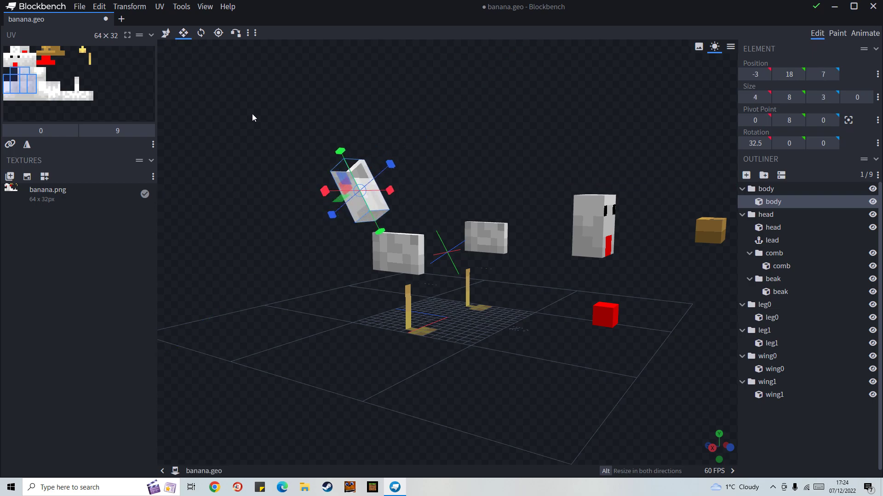
click(166, 32)
drag(338, 145, 356, 200)
Duplicate the body segment, rotate the copy to 45 degrees about X, and place it below the original at -3, 16, 3.
key(ctrl+d)
click(201, 33)
drag(477, 247, 477, 238)
click(166, 33)
drag(358, 259, 360, 190)
drag(456, 204, 380, 183)
drag(397, 154, 402, 140)
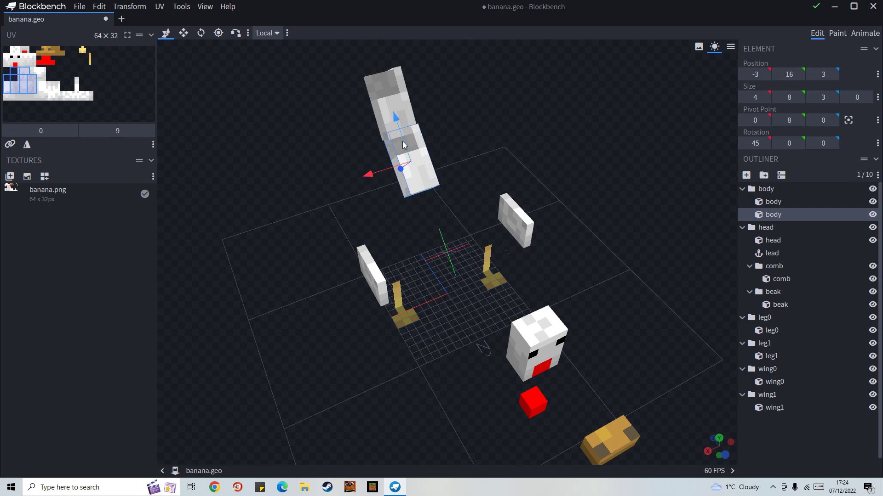
Duplicate the lower body segment, lower the copy to Y position 8, and rotate it to 50 degrees about X.
key(ctrl+d)
drag(401, 139, 423, 200)
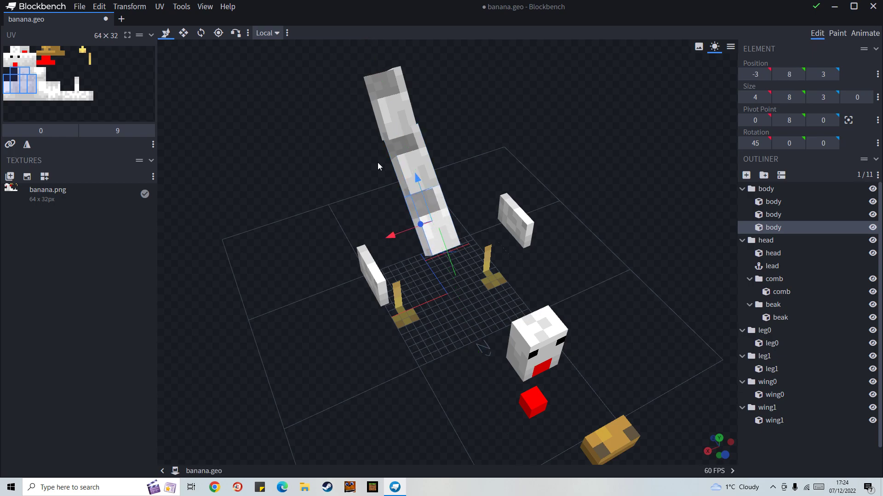
click(201, 33)
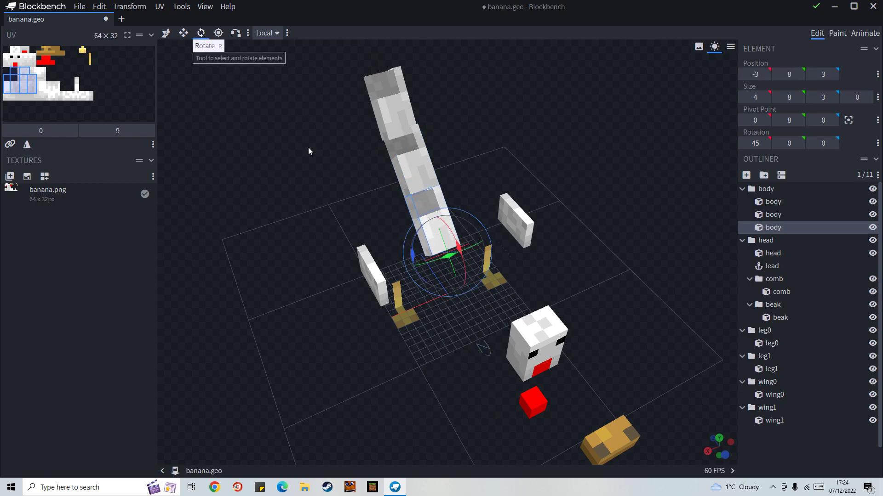
drag(460, 250, 458, 237)
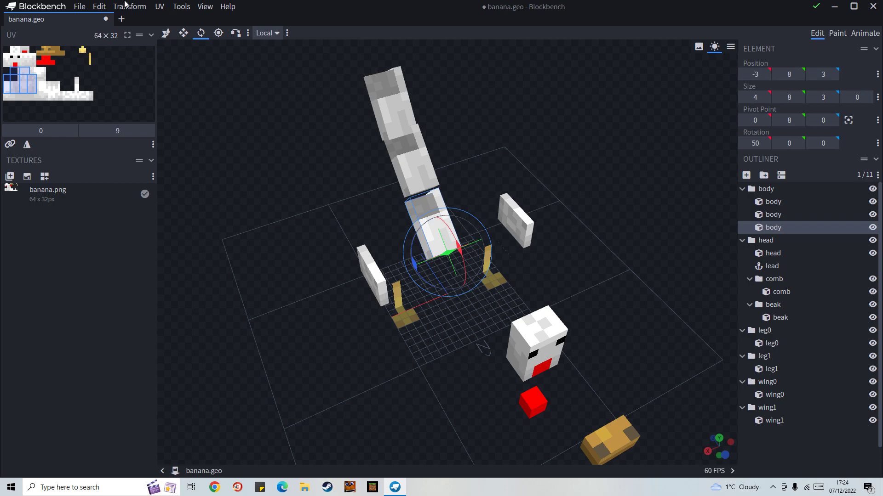
click(166, 33)
drag(422, 209, 391, 192)
Duplicate the topmost body segment and rotate the copy to -15 degrees about X.
click(282, 153)
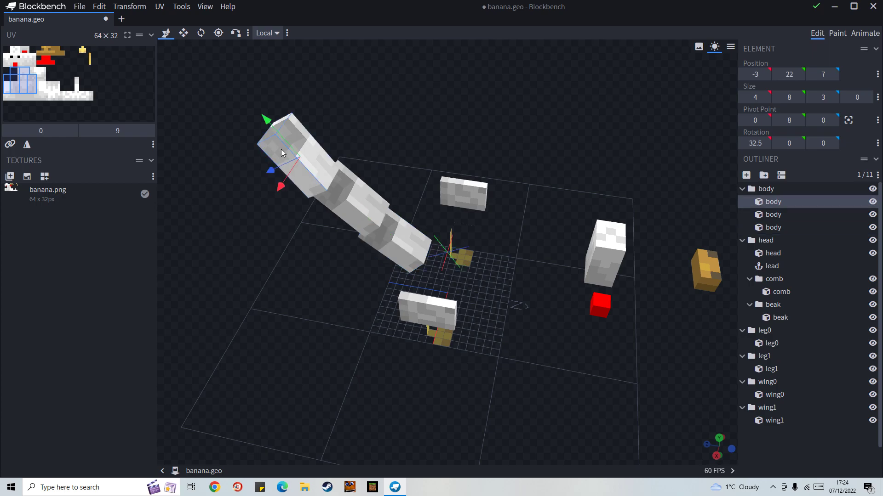
key(ctrl+d)
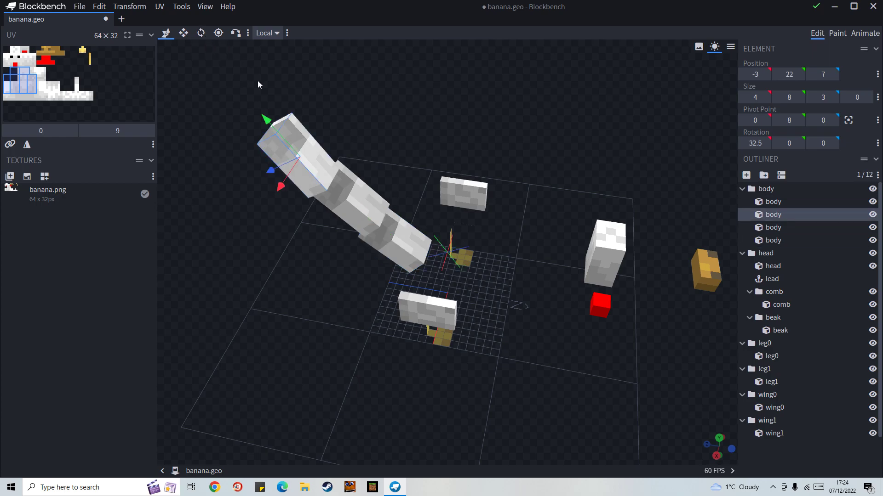
click(200, 33)
drag(458, 233, 478, 244)
click(168, 36)
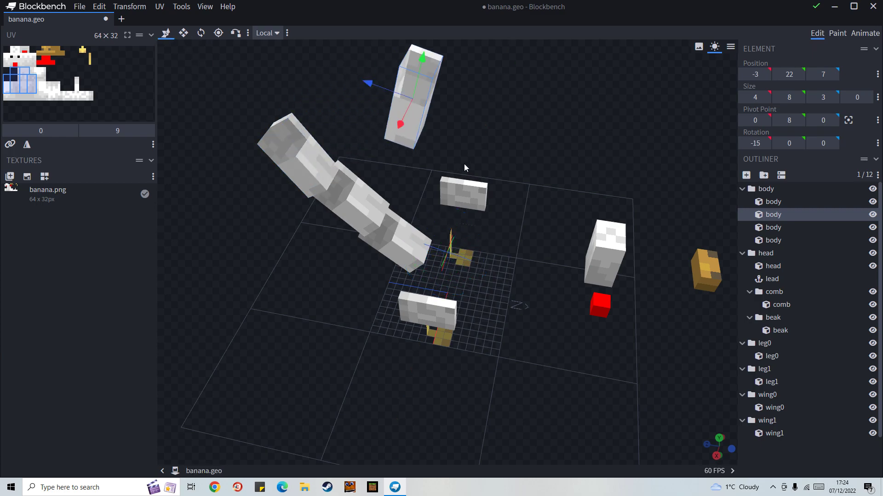
Move the upright copy to position -3, 16, 20 so it continues the upper end of the curved body.
drag(382, 95, 305, 53)
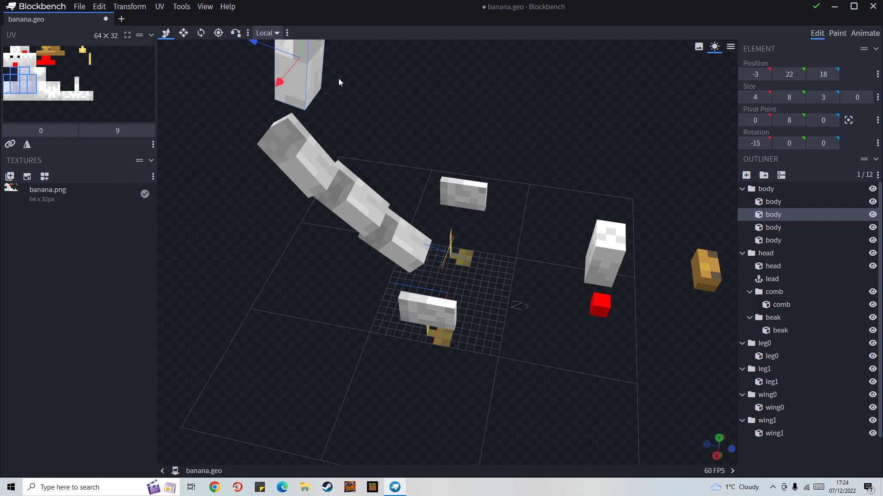
scroll(321, 65, down, 1)
drag(314, 55, 620, 202)
drag(633, 111, 653, 109)
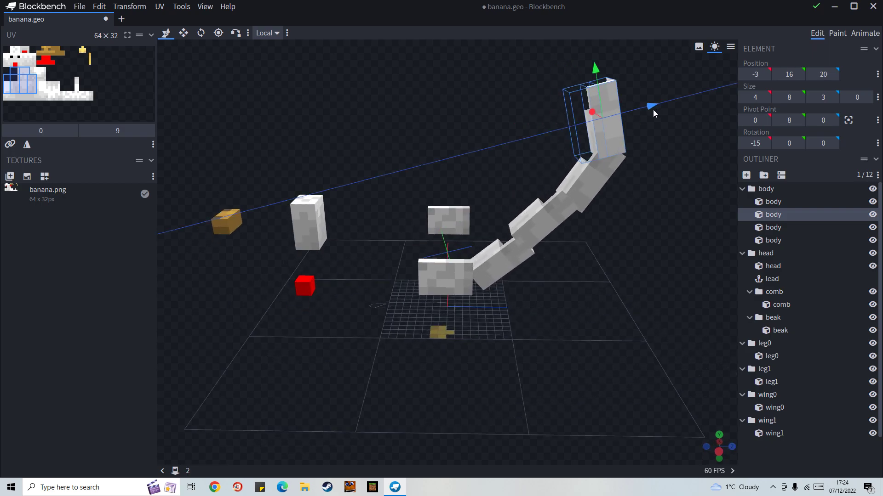
drag(683, 195, 644, 269)
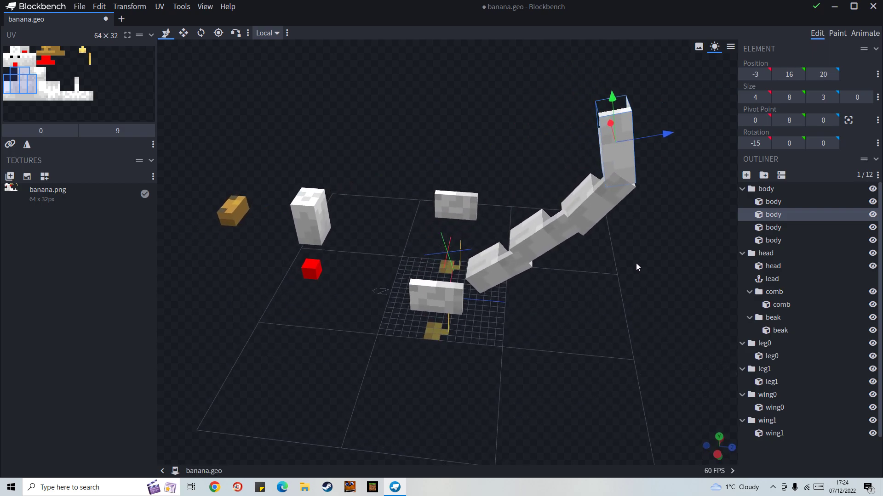
Duplicate the upright segment, raise the copy to Y position 24, and rotate it to -37.5 degrees about X.
key(ctrl+d)
scroll(606, 227, down, 1)
drag(598, 128, 552, 58)
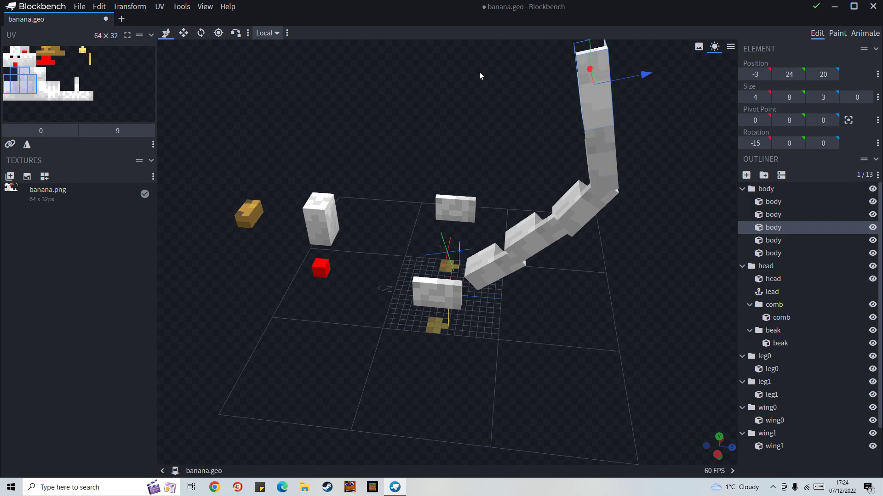
click(201, 33)
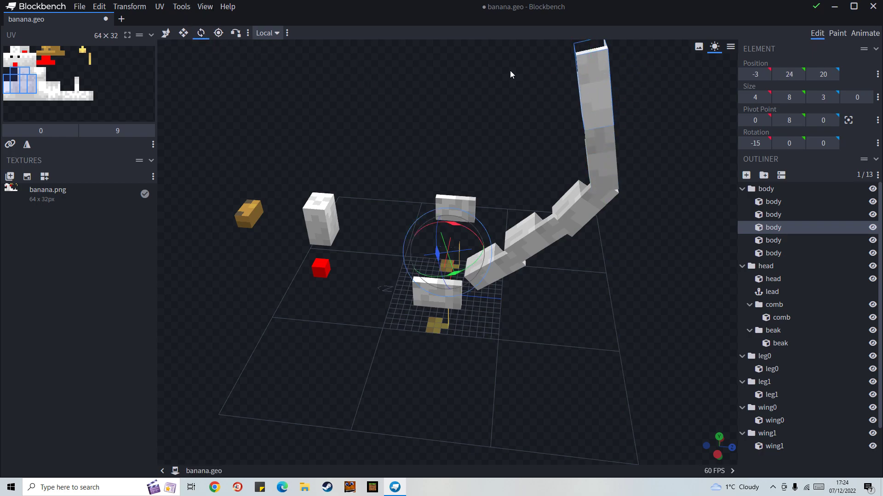
drag(467, 227, 451, 222)
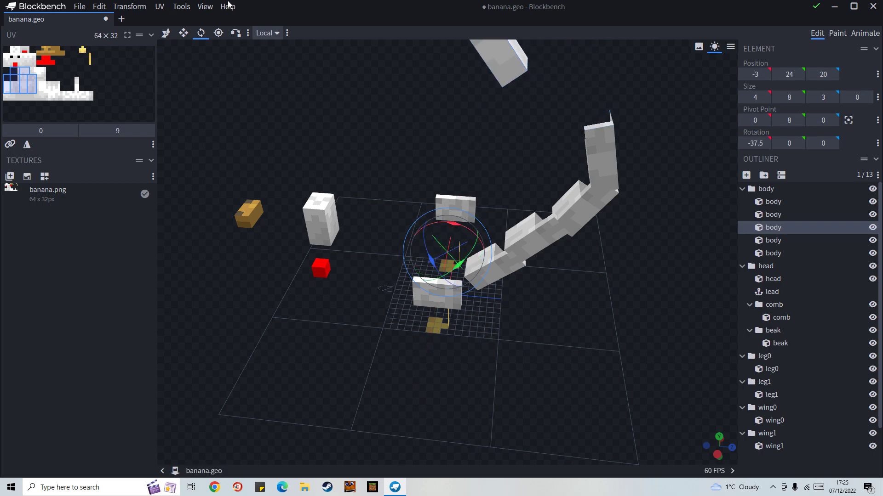
Move the segment tilted at -37.5 degrees to position -3, 12, 24, joining it to the curve's upper end.
click(166, 33)
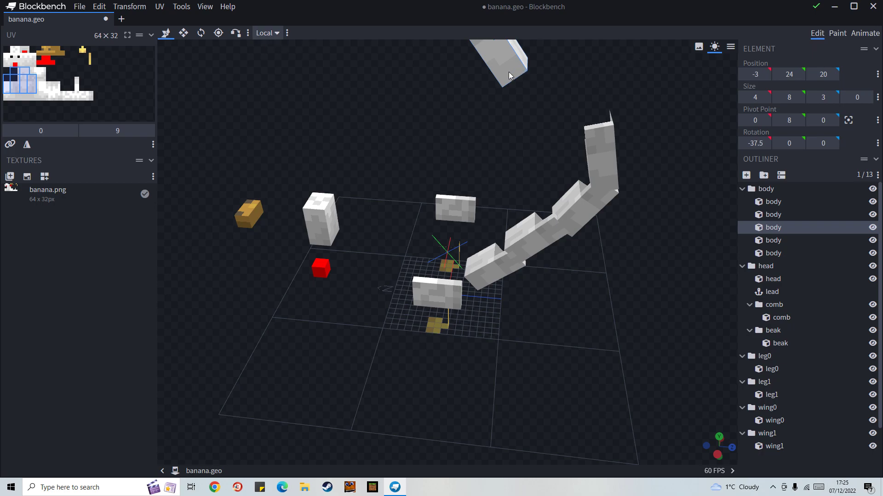
scroll(613, 106, down, 3)
drag(448, 87, 570, 148)
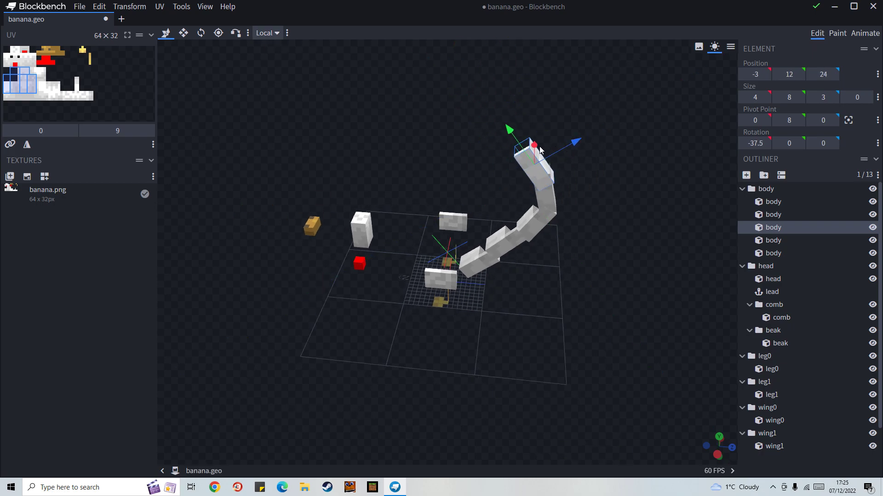
Duplicate the top body segment, raise the copy to Y position 21, and rotate it to -62.5 degrees about X.
drag(515, 148, 456, 106)
key(ctrl+d)
click(201, 33)
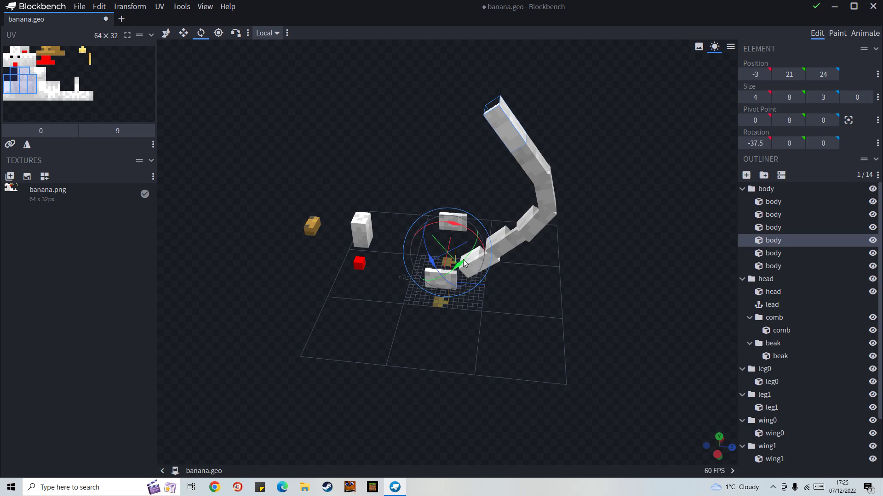
click(458, 225)
click(501, 120)
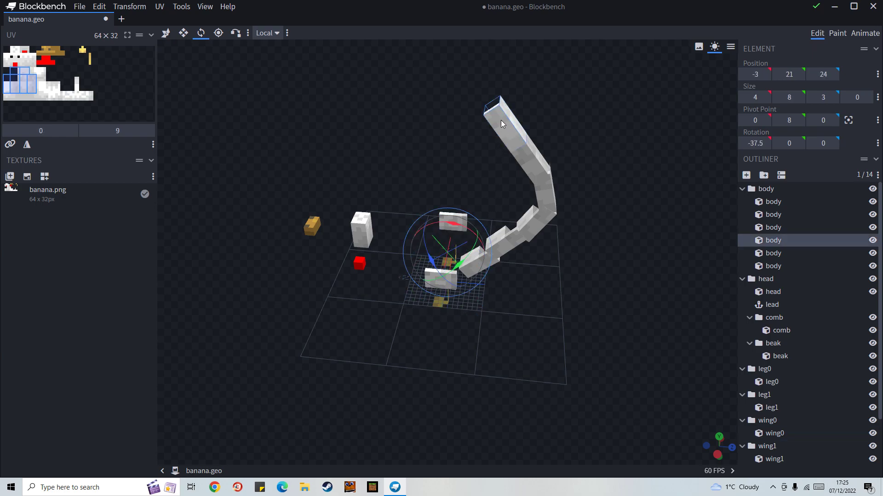
drag(465, 232, 396, 173)
Move the newly rotated copy to position -3, 8, 27 so it continues the curve's upper end.
click(165, 33)
drag(401, 93, 520, 112)
drag(475, 131, 476, 120)
drag(524, 100, 529, 93)
Select all six body segments, enlarge them to 7 wide and 6 deep, and shift the whole chain over the grid.
ctrl+click(552, 198)
ctrl+click(552, 216)
ctrl+click(536, 230)
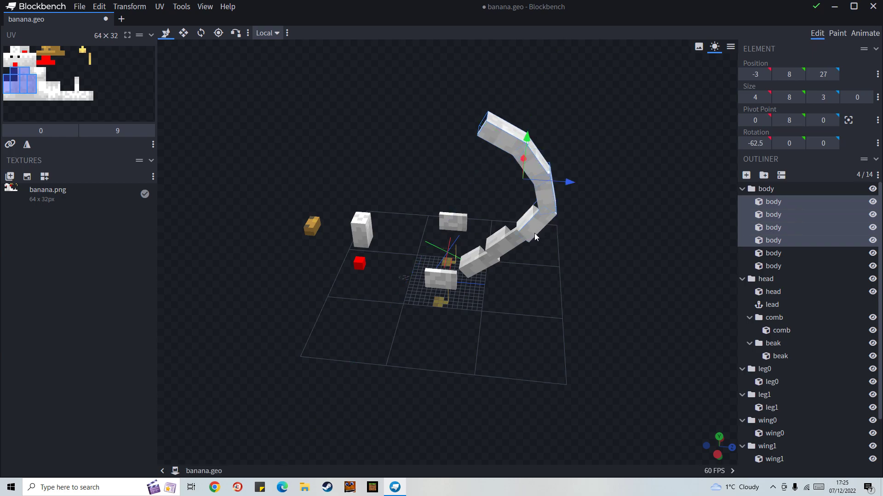
ctrl+click(475, 260)
ctrl+click(476, 260)
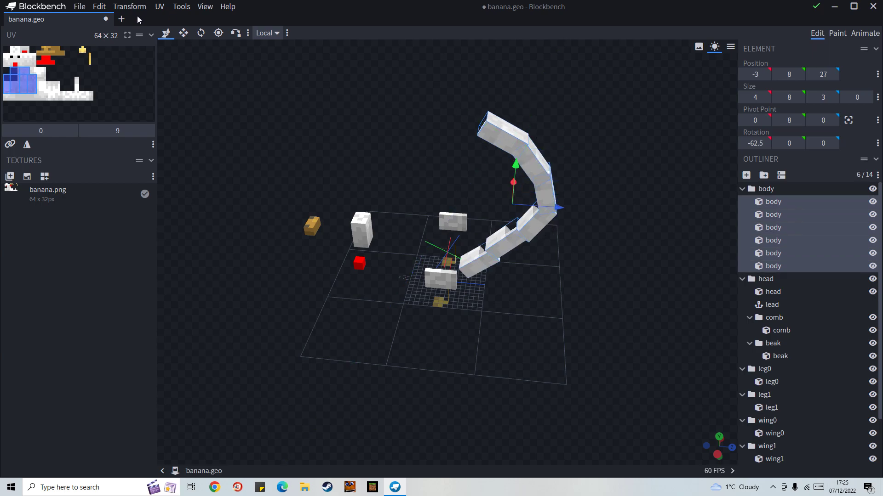
click(183, 33)
drag(538, 171, 411, 160)
click(165, 33)
mouse_move(407, 161)
mouse_down()
mouse_move(425, 161)
mouse_move(405, 162)
mouse_up()
Place the head against the inside of the curve and move one wing to -3, 33, -7 at the upper tip.
drag(735, 183, 423, 165)
drag(600, 210, 561, 219)
click(561, 219)
drag(555, 178, 398, 122)
drag(513, 161, 482, 75)
click(470, 231)
Rotate the wing at the upper tip to 5 degrees about X and enlarge it to 5 by 4 by 8.
click(200, 33)
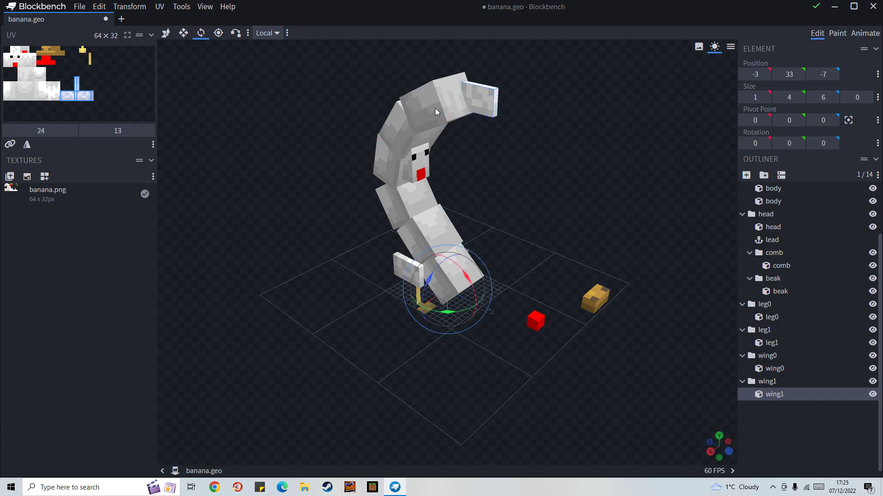
drag(467, 273, 469, 276)
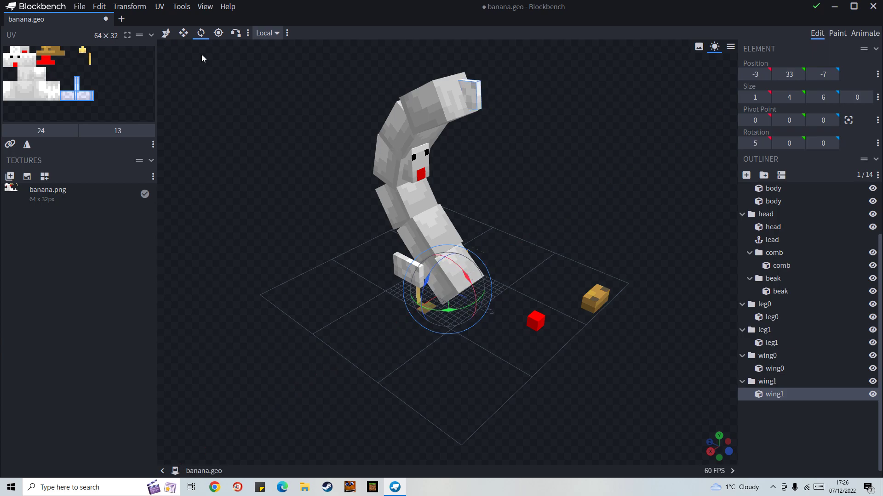
click(183, 33)
drag(449, 101, 420, 110)
drag(496, 101, 500, 106)
Duplicate the upper tip block and lower the copy to Y position -1 at the body's lower end.
key(ctrl+d)
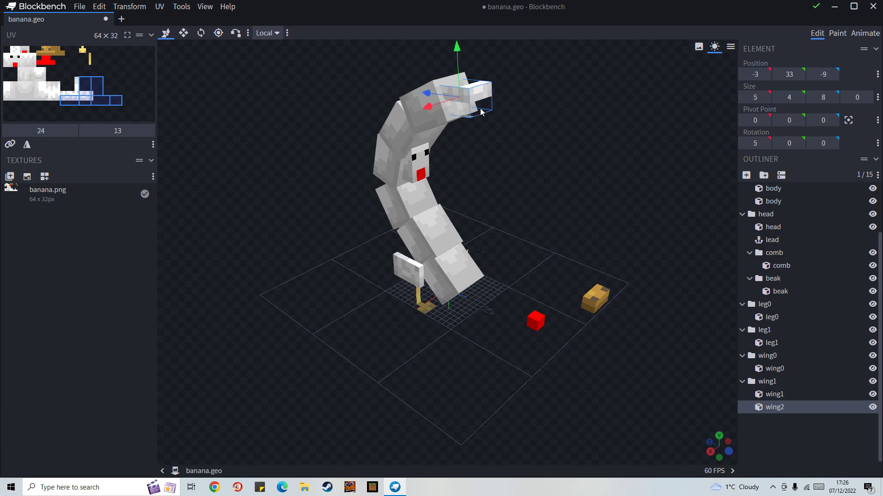
drag(456, 57, 469, 258)
click(469, 259)
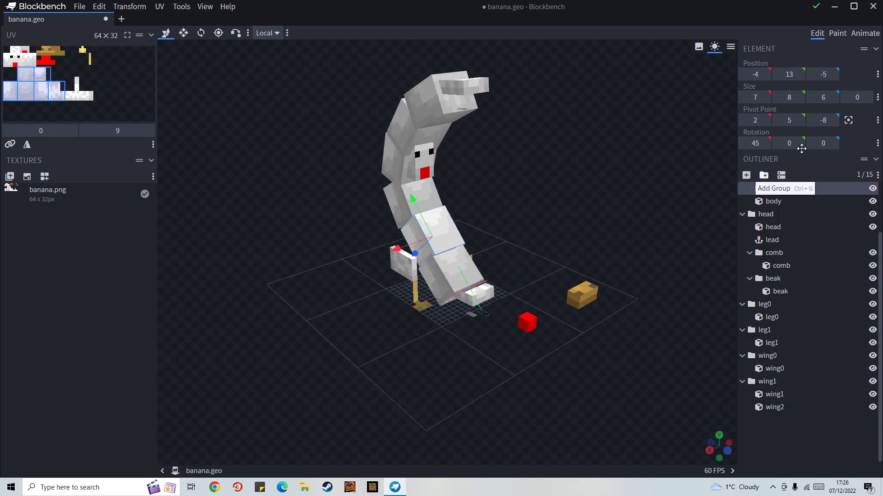
Switch to painting, choose yellow #f2ff00, and fill one side and the front of the body segments with the Paint Bucket.
click(836, 34)
click(863, 352)
drag(873, 353, 873, 370)
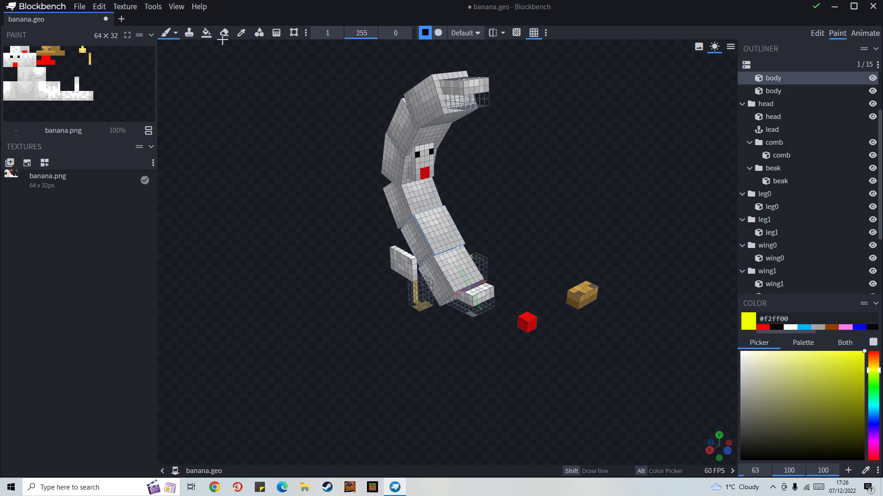
click(206, 33)
click(412, 205)
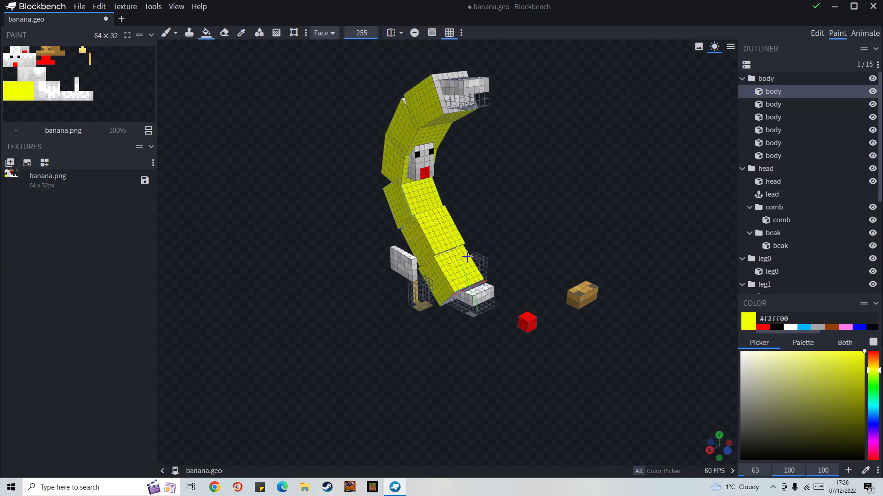
Fill the body segments' remaining grey side faces with the same yellow.
drag(523, 244, 366, 239)
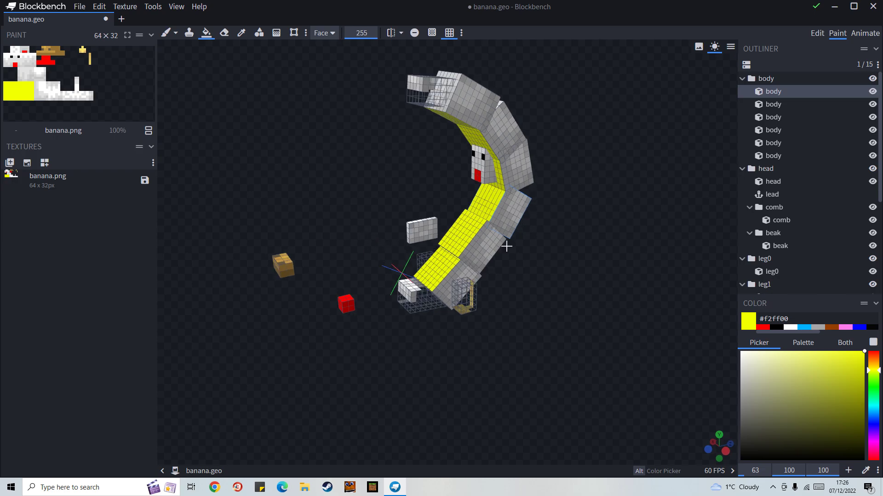
drag(507, 247, 542, 211)
scroll(542, 211, up, 3)
click(480, 249)
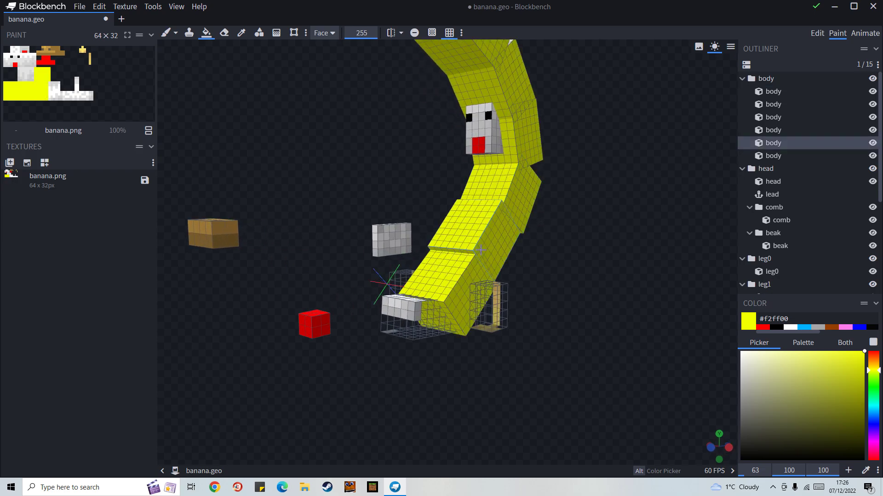
Fill the body segments' back and end faces with yellow.
drag(581, 191, 371, 234)
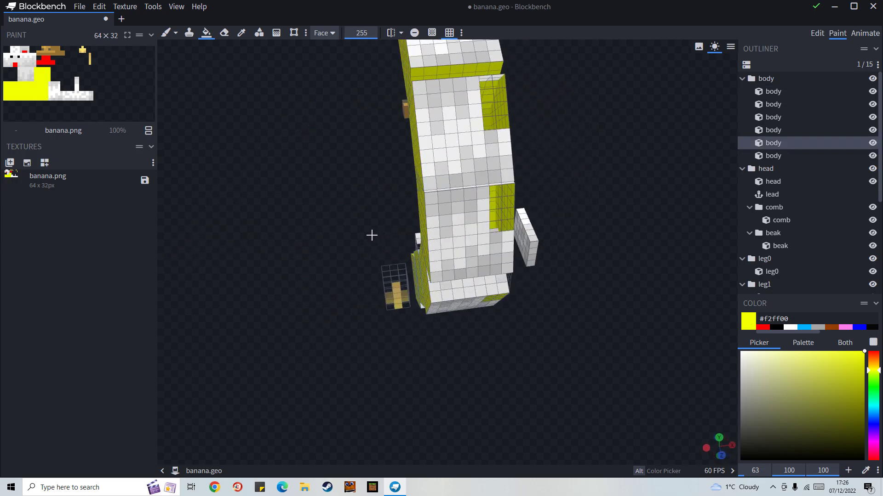
click(479, 236)
click(470, 287)
drag(483, 347, 357, 308)
scroll(356, 307, down, 5)
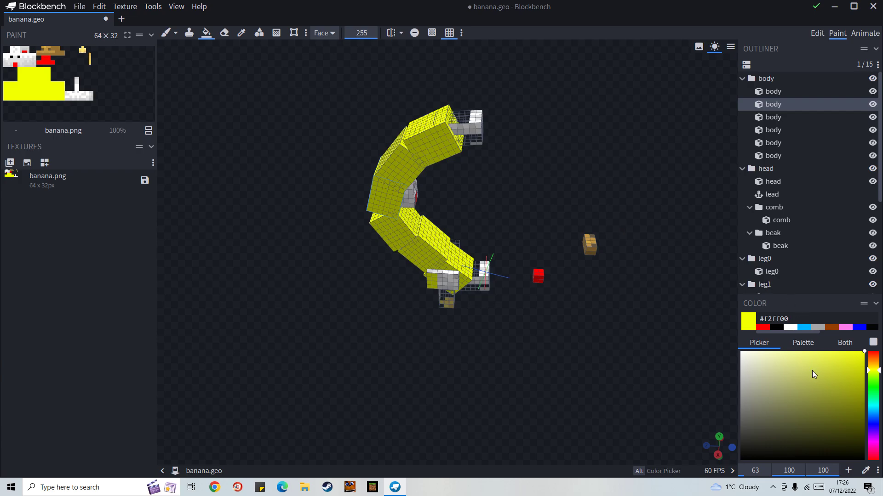
Choose brown #6b3500 and fill the blocks at both tips of the banana.
click(876, 361)
drag(856, 419, 866, 414)
scroll(463, 262, up, 1)
click(470, 95)
click(469, 97)
drag(546, 116, 374, 125)
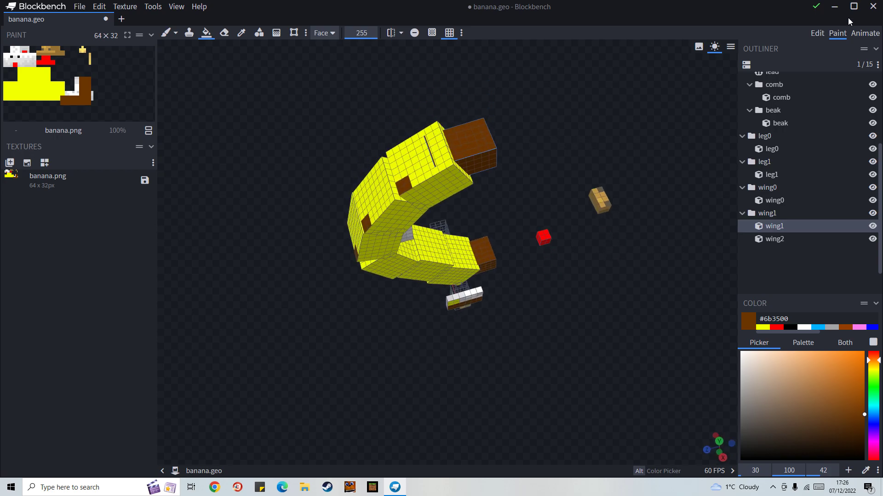
Move the UV maps of both tip blocks to 38, 20, an empty area of the texture.
click(818, 33)
drag(79, 97, 167, 137)
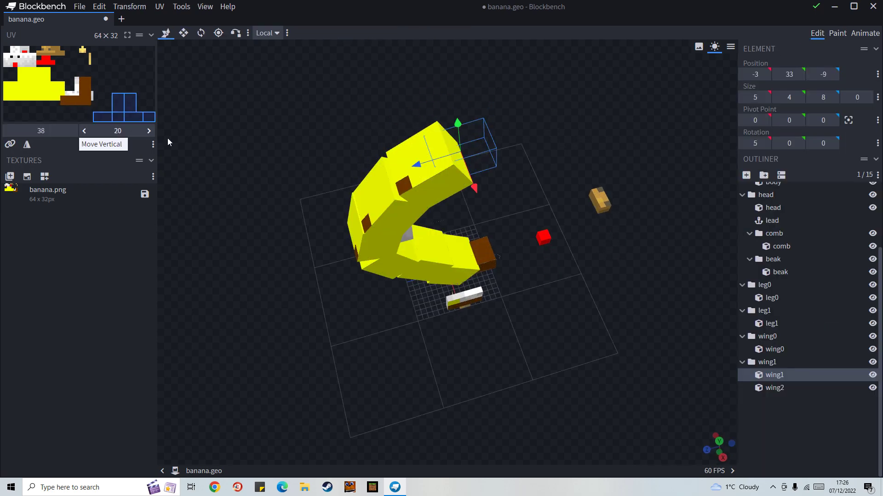
click(488, 257)
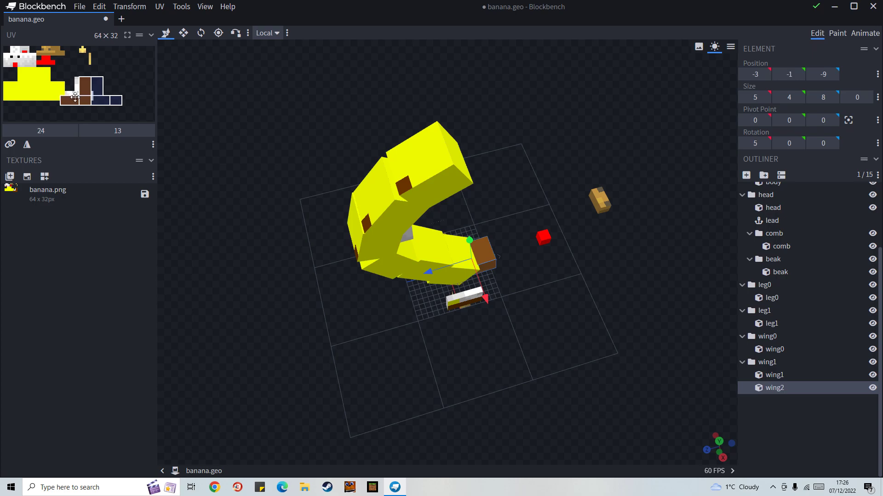
key(s)
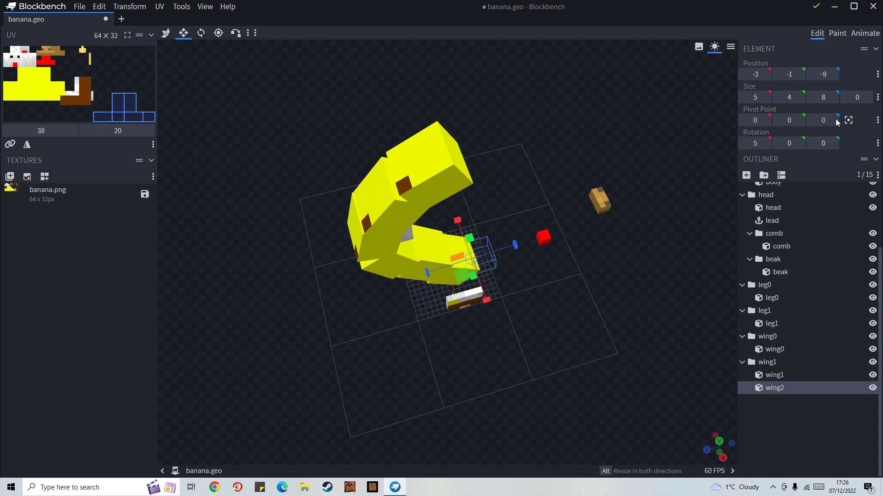
Return to painting and refill the brown patches on the body segments with yellow #f2ff00.
click(841, 36)
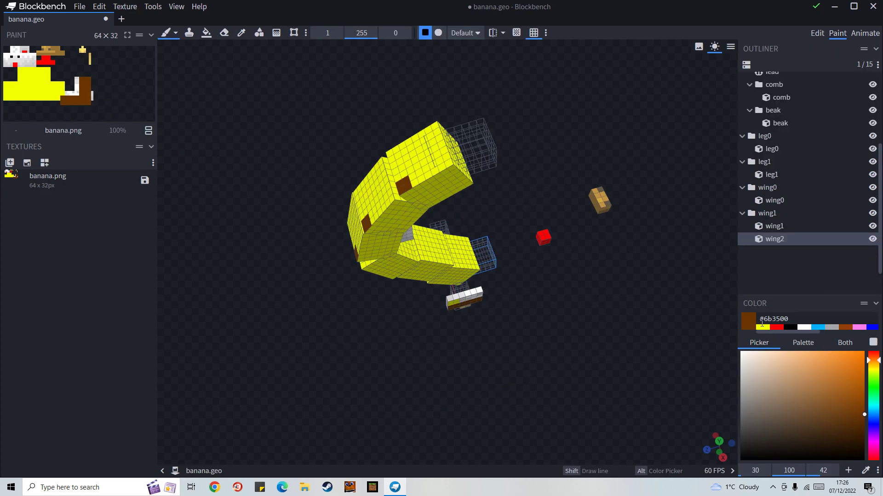
click(212, 36)
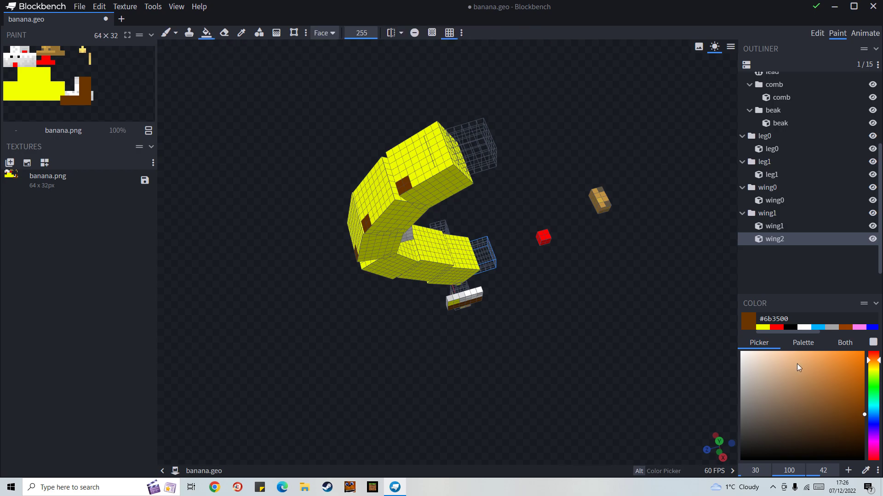
click(762, 327)
click(404, 188)
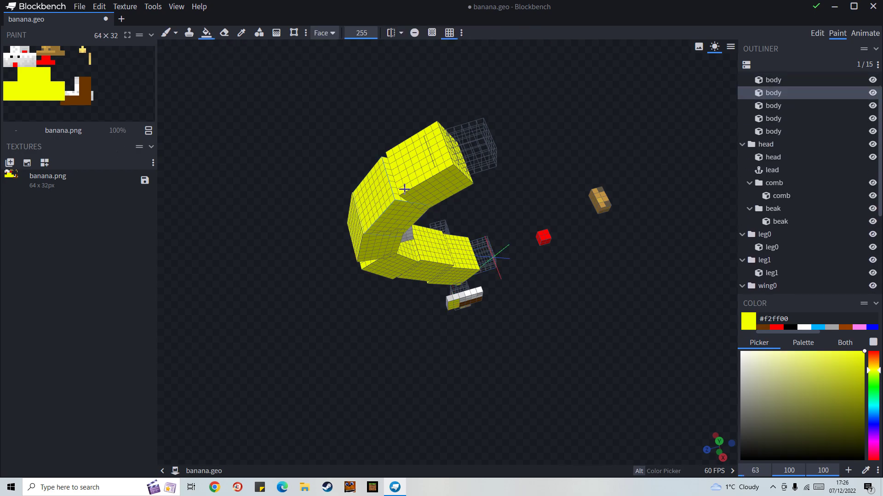
Fill all faces of the two tip blocks with brown #6b3500.
drag(583, 366, 392, 337)
click(763, 328)
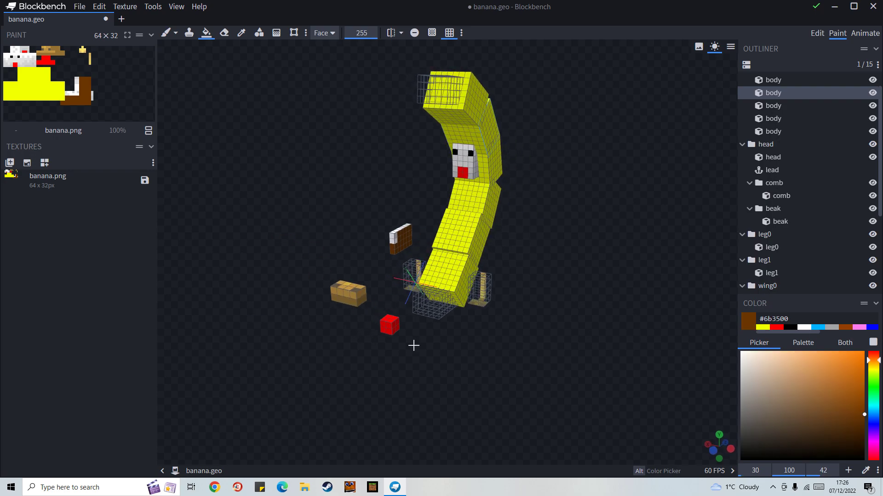
scroll(414, 345, up, 5)
click(399, 338)
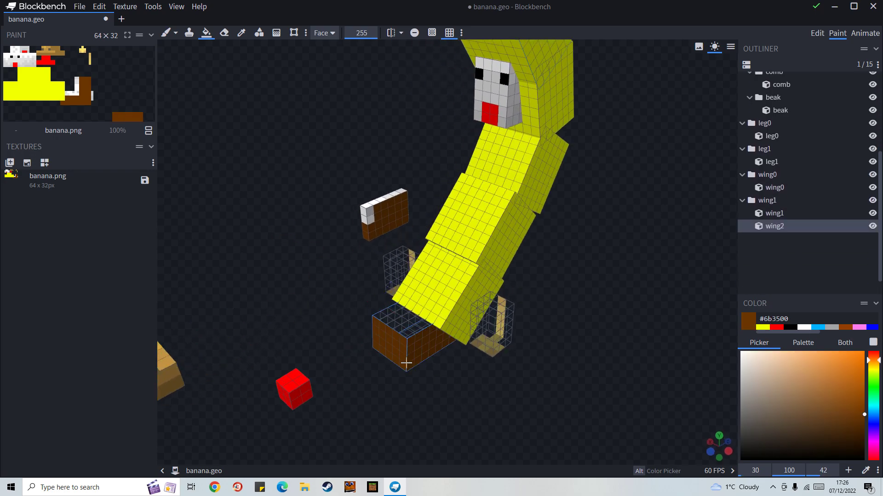
click(398, 321)
drag(398, 321, 636, 293)
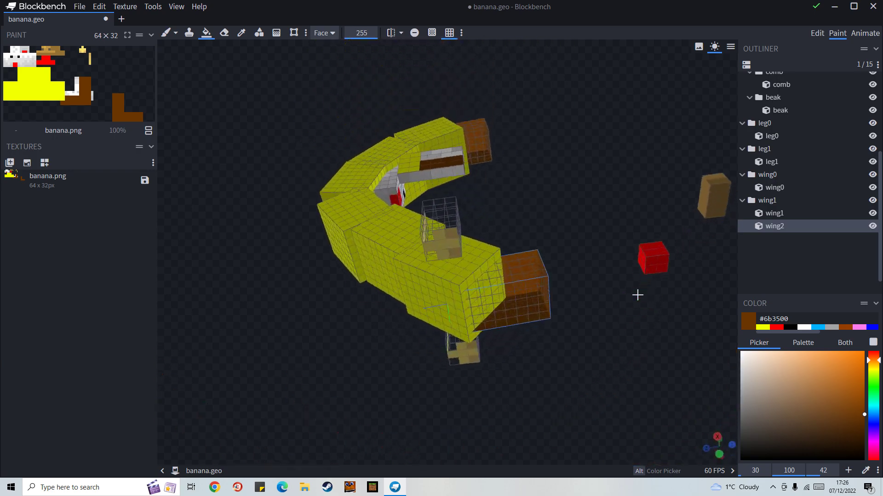
click(533, 276)
drag(536, 307, 505, 183)
scroll(514, 195, up, 3)
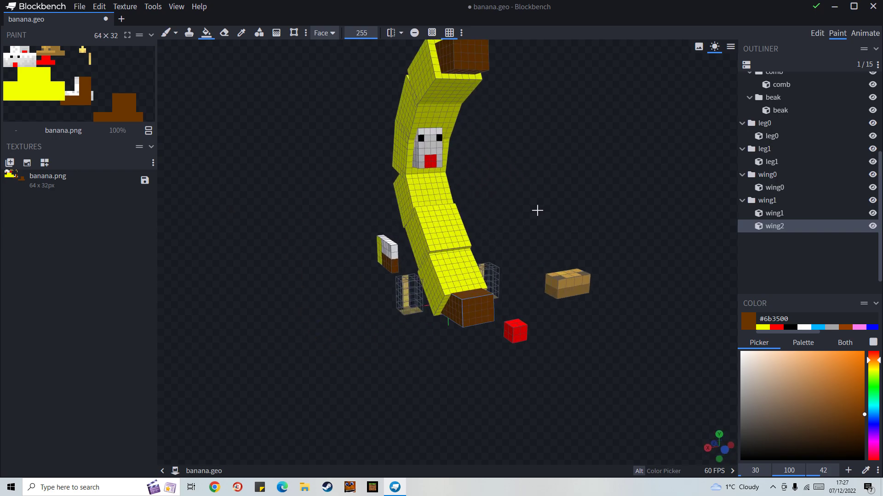
Choose pale yellow #fbffb4 and fill the faces of the head block with it.
click(764, 330)
drag(846, 371, 784, 338)
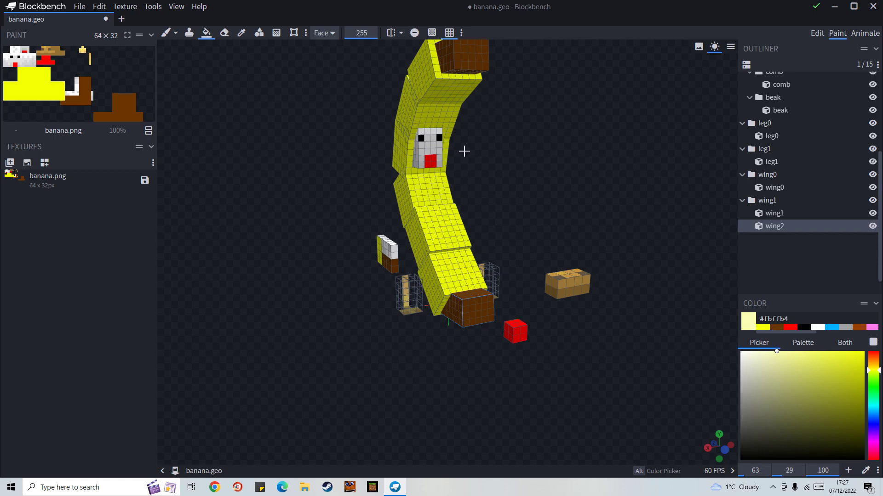
scroll(464, 152, up, 2)
click(410, 129)
mouse_move(419, 119)
mouse_down()
mouse_move(364, 161)
mouse_move(384, 187)
mouse_move(503, 143)
mouse_up()
click(523, 138)
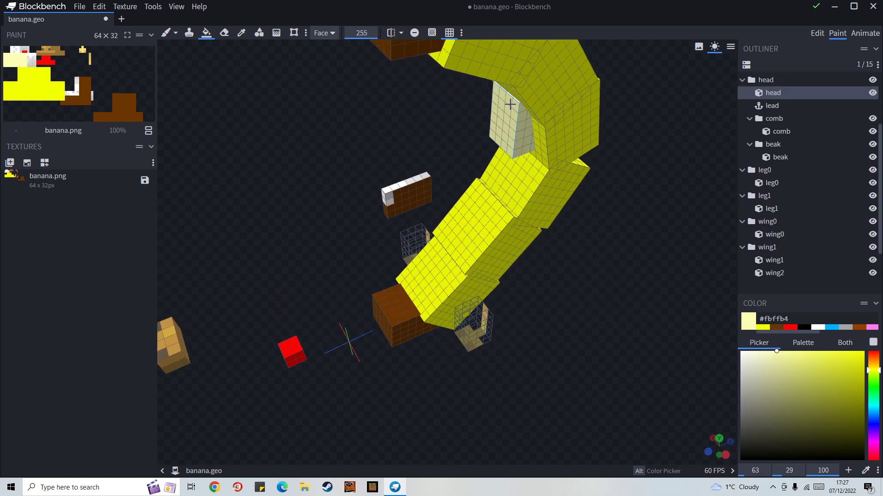
drag(517, 113, 517, 170)
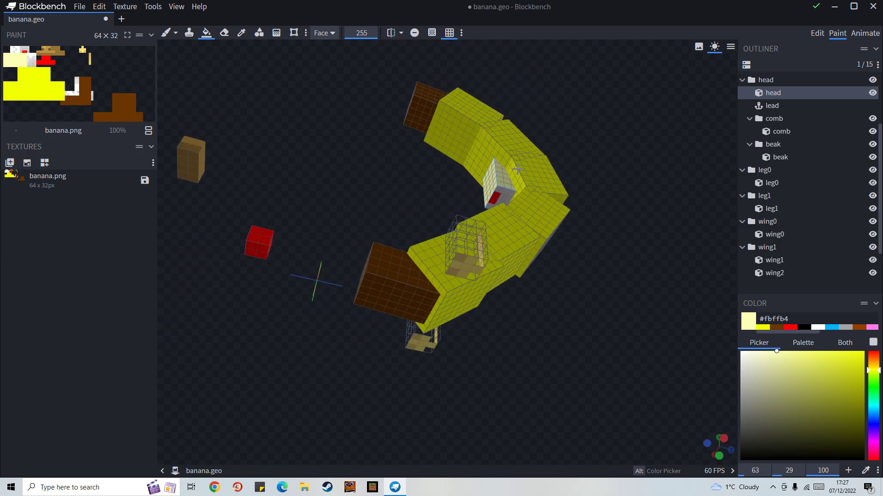
click(501, 188)
Widen the head block to 5 units and move its UV map to 48, 4 on the texture.
drag(609, 219, 481, 252)
scroll(639, 299, up, 8)
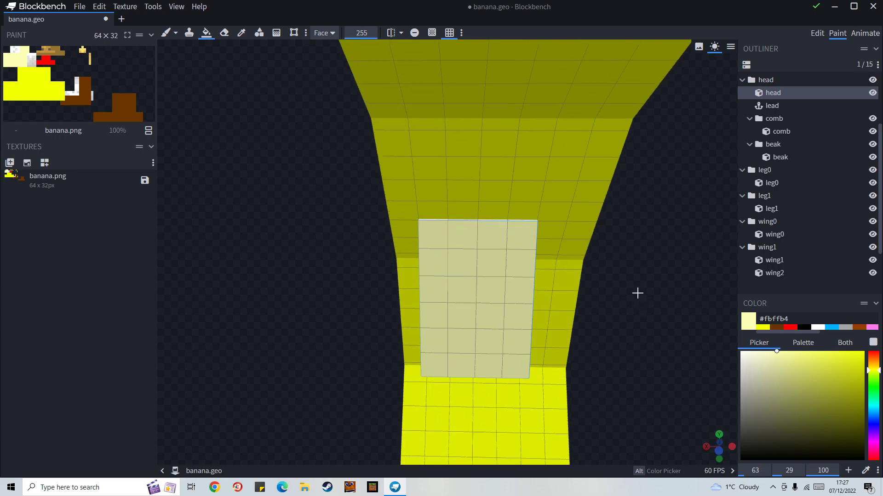
drag(635, 300, 588, 271)
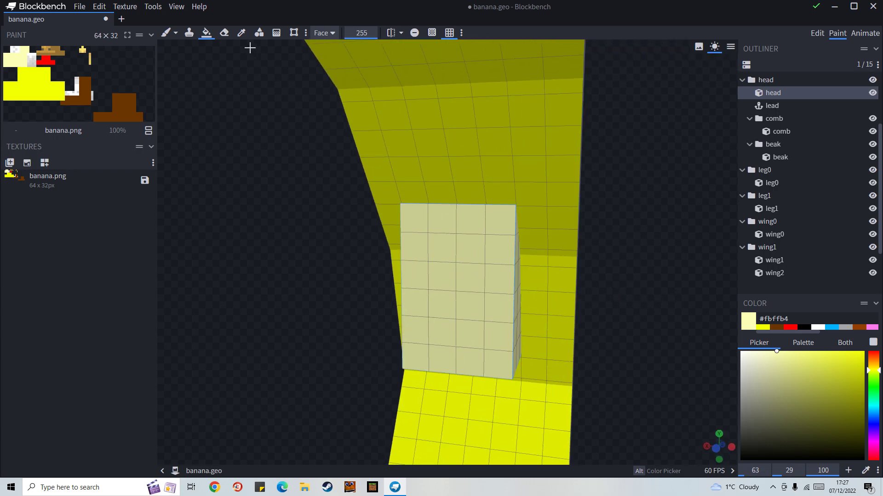
key(Tab)
drag(506, 286, 542, 286)
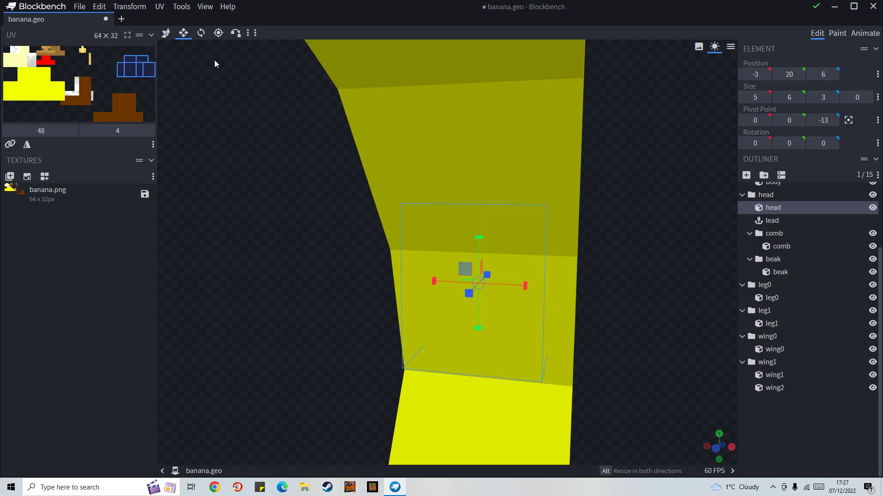
Fill the head block's unpainted faces with pale yellow #fbffb4 using the Paint Bucket in face mode.
click(838, 35)
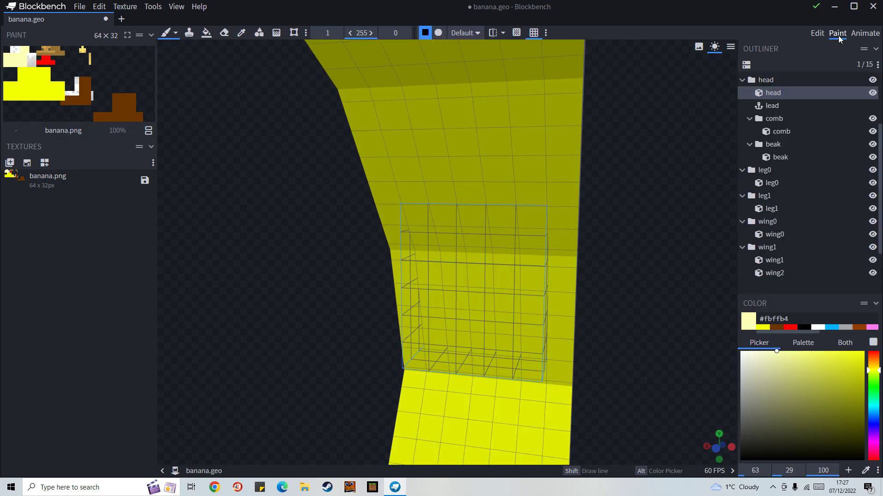
click(206, 32)
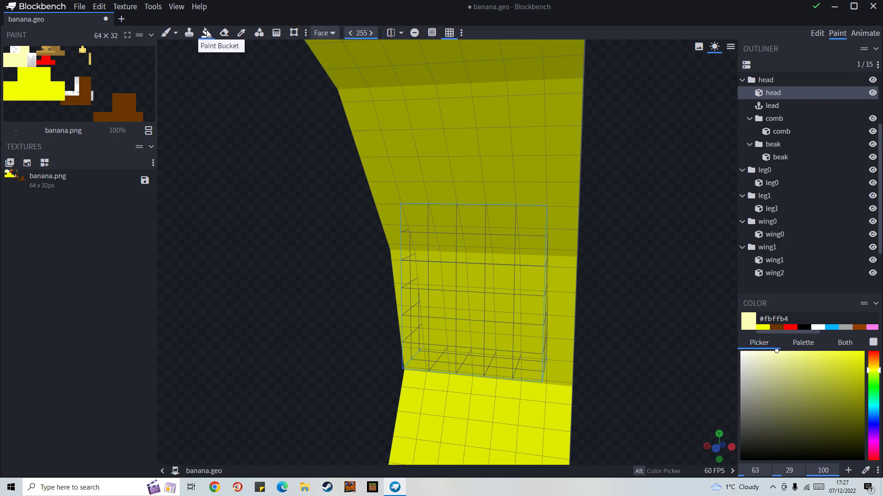
click(503, 316)
mouse_move(653, 338)
mouse_down()
mouse_move(623, 345)
mouse_move(403, 308)
mouse_up()
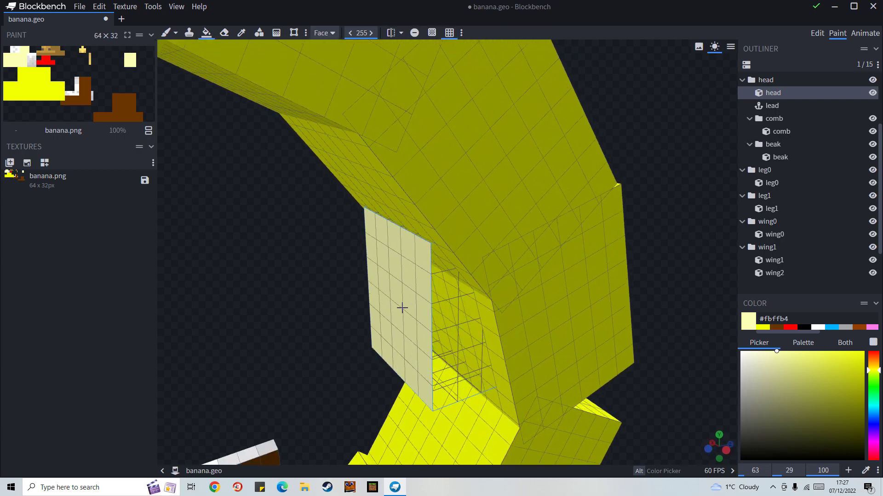
click(445, 308)
click(425, 239)
drag(663, 338, 479, 256)
drag(682, 234, 608, 284)
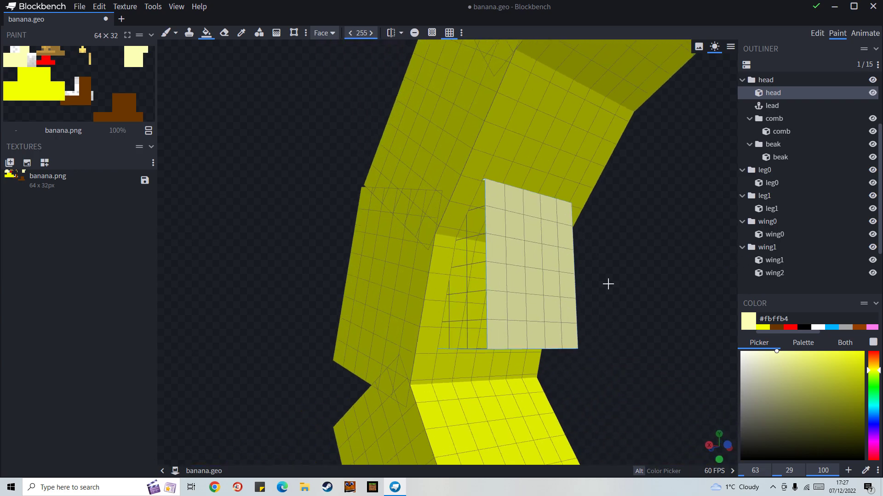
click(466, 274)
Paint two black #000000 one-pixel eyes on the head's front face, in the second row with one pixel between them.
drag(795, 387, 579, 494)
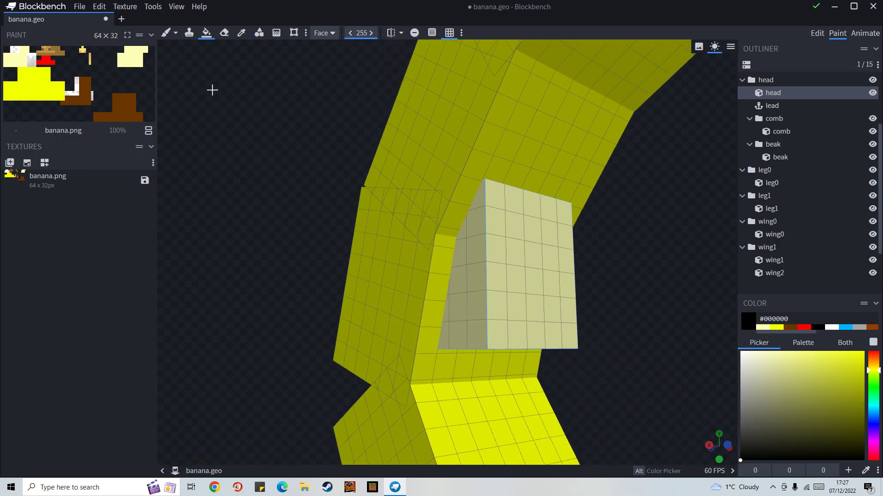
key(b)
mouse_move(320, 209)
mouse_down()
mouse_move(234, 203)
mouse_move(252, 224)
mouse_move(502, 270)
mouse_move(630, 277)
mouse_move(519, 266)
mouse_move(325, 214)
mouse_up()
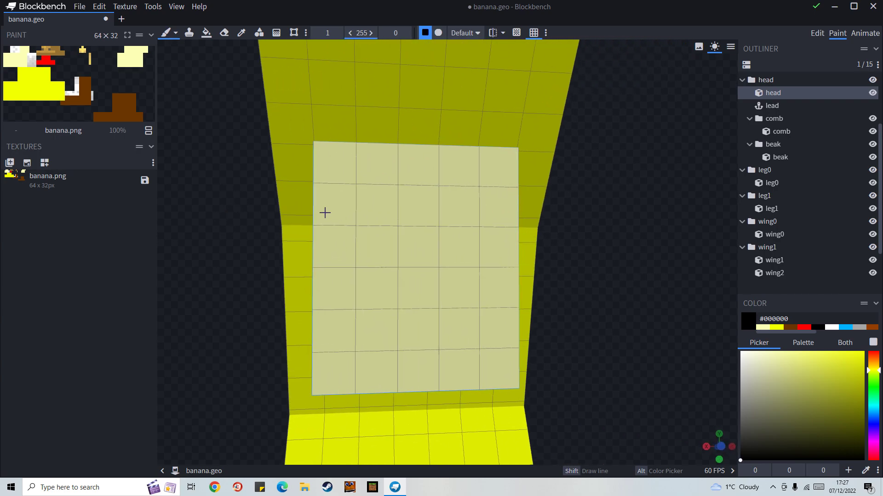
click(376, 205)
click(460, 206)
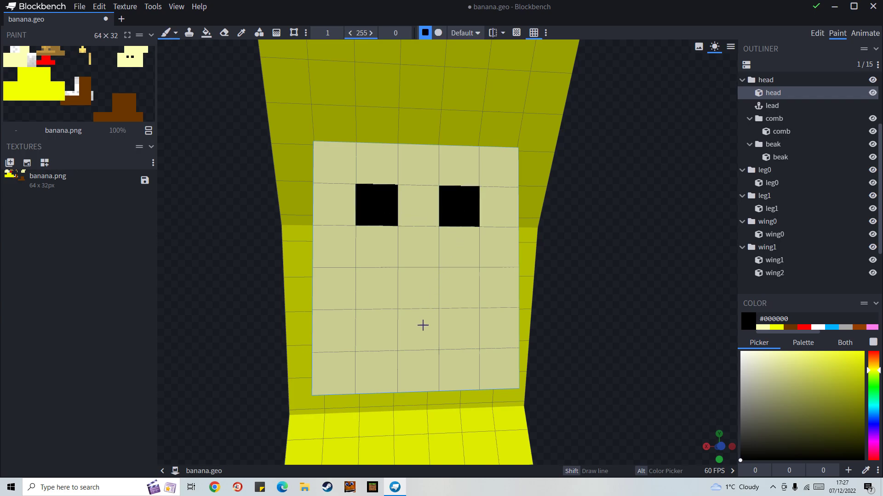
Try a three-pixel V-shaped black mouth below the eyes and paint it over with pale yellow #fbffb4.
click(418, 322)
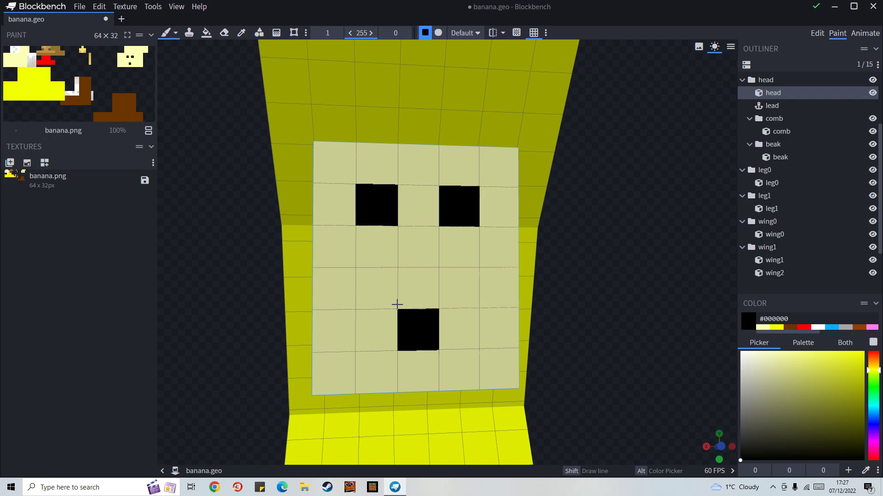
click(377, 300)
click(458, 305)
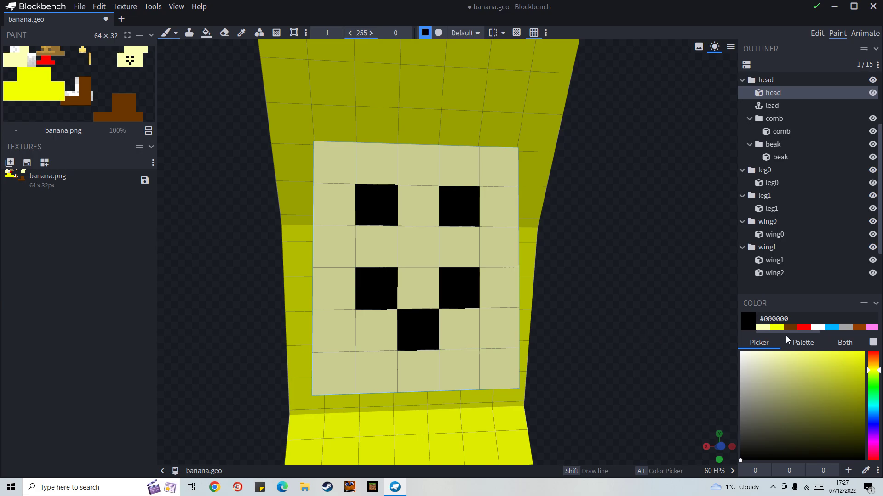
click(761, 327)
click(449, 292)
click(386, 298)
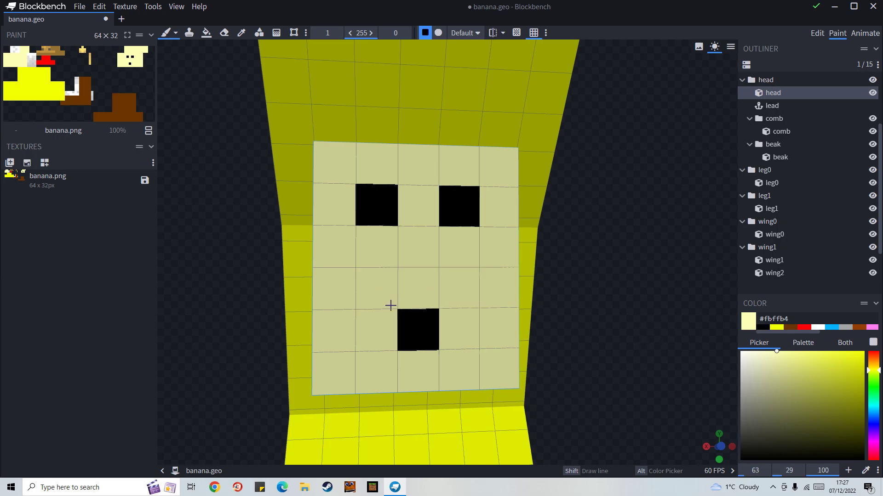
click(418, 329)
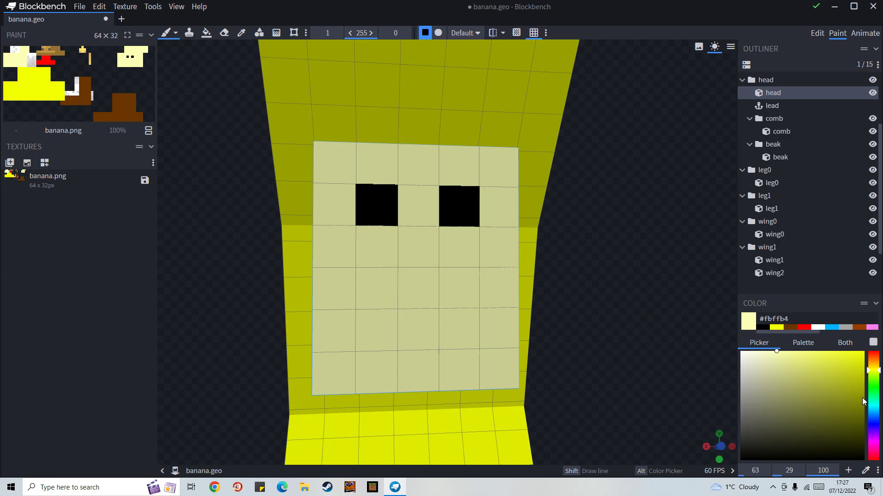
Paint a single black #000000 mouth pixel centred between the eyes, two rows below them.
click(764, 328)
click(412, 304)
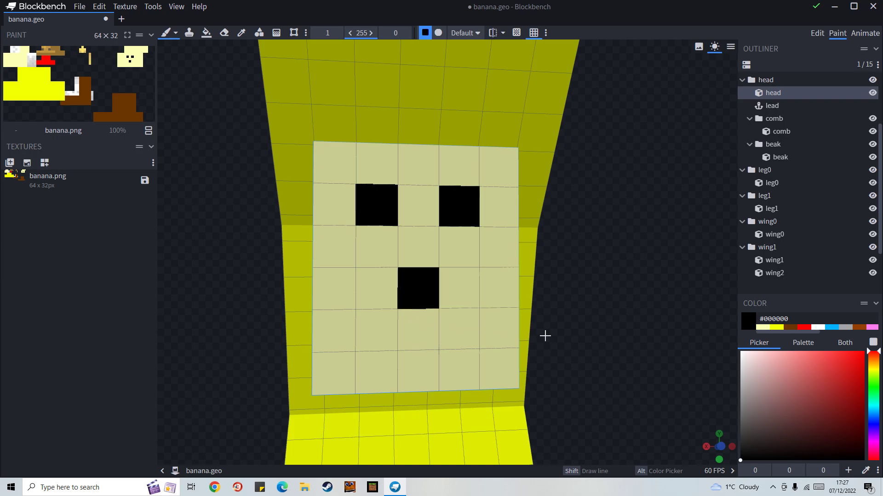
scroll(544, 336, down, 6)
drag(564, 348, 454, 375)
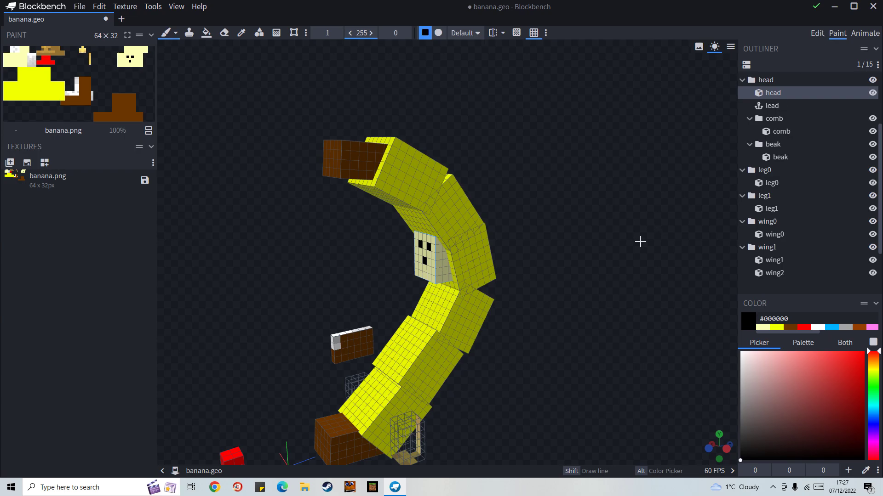
Return to editing the model and delete the leftover wing0, comb and beak cubes.
click(813, 36)
click(380, 319)
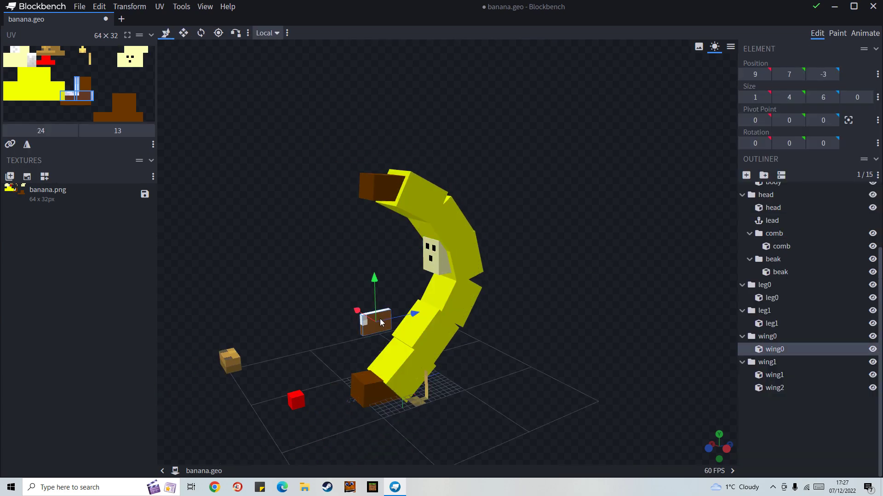
key(Delete)
click(290, 405)
ctrl+click(232, 362)
key(Delete)
drag(253, 370, 586, 413)
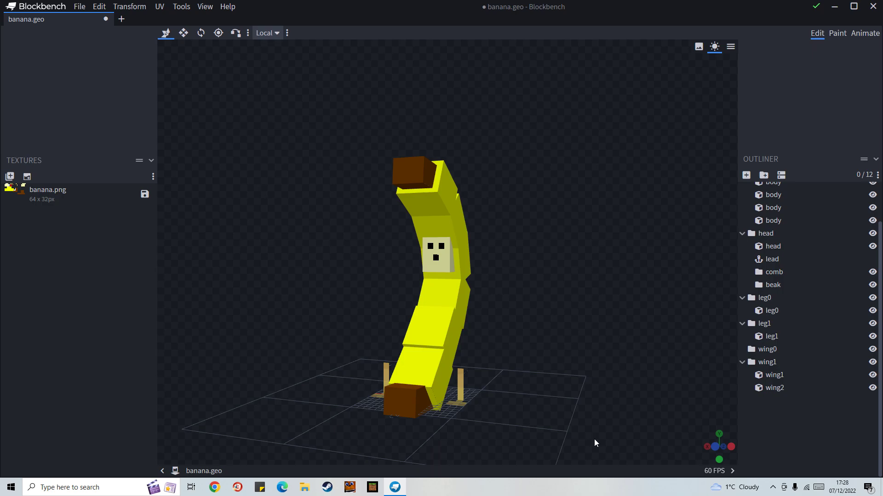
Delete the leg0 and leg1 cubes beside the banana's base and save the banana.geo model.
click(461, 393)
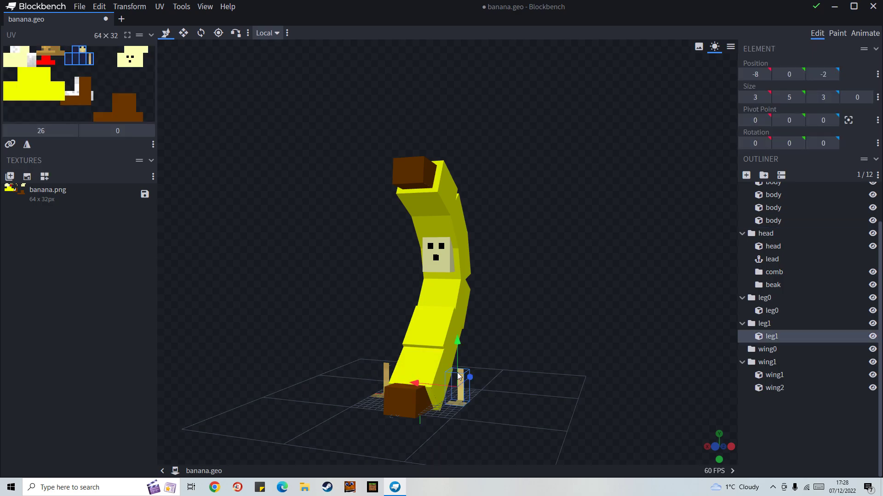
drag(415, 383, 393, 384)
drag(587, 413, 377, 410)
click(377, 410)
drag(506, 386, 750, 419)
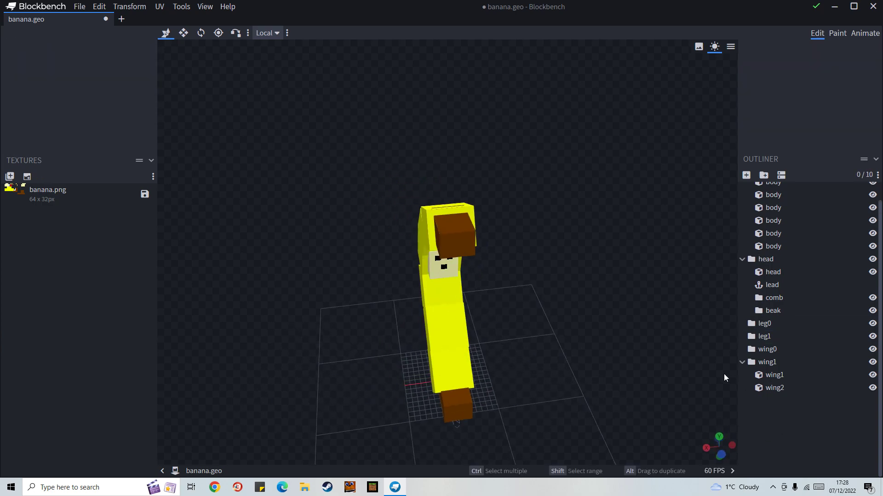
key(KP_1)
key(ctrl+s)
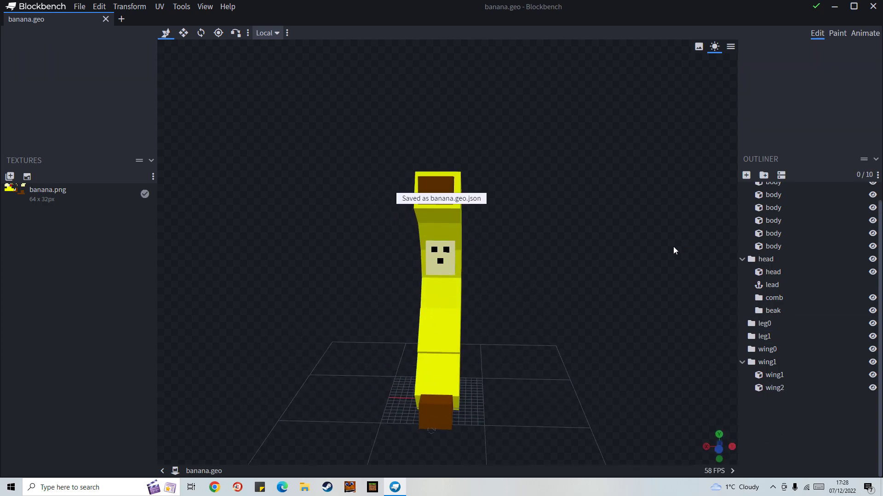
Switch to Minecraft and start setting up a new world in Creative mode named youtube.
click(377, 493)
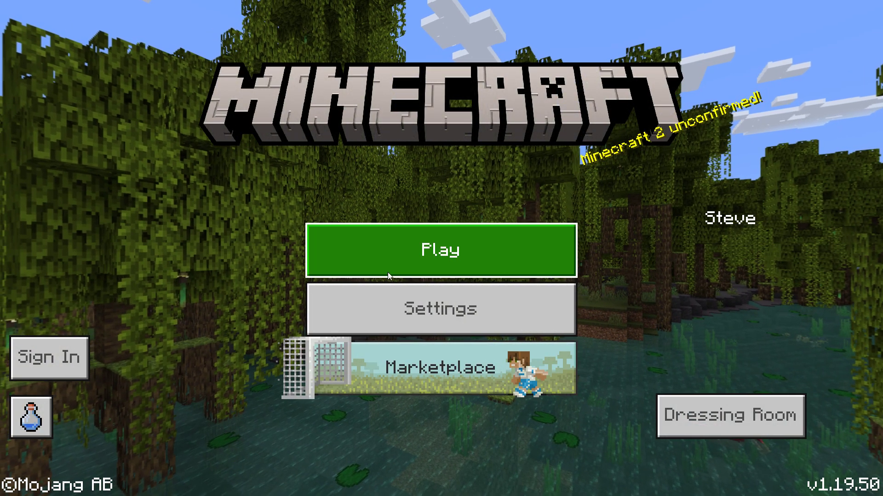
click(392, 262)
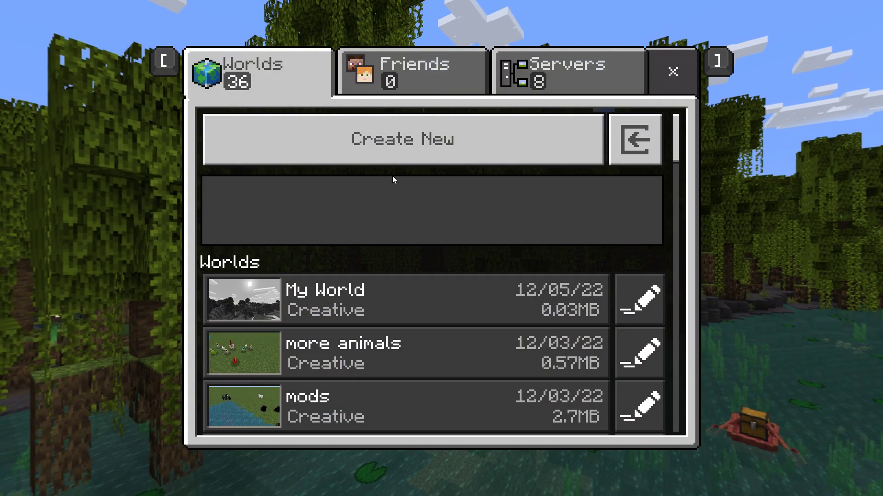
click(544, 151)
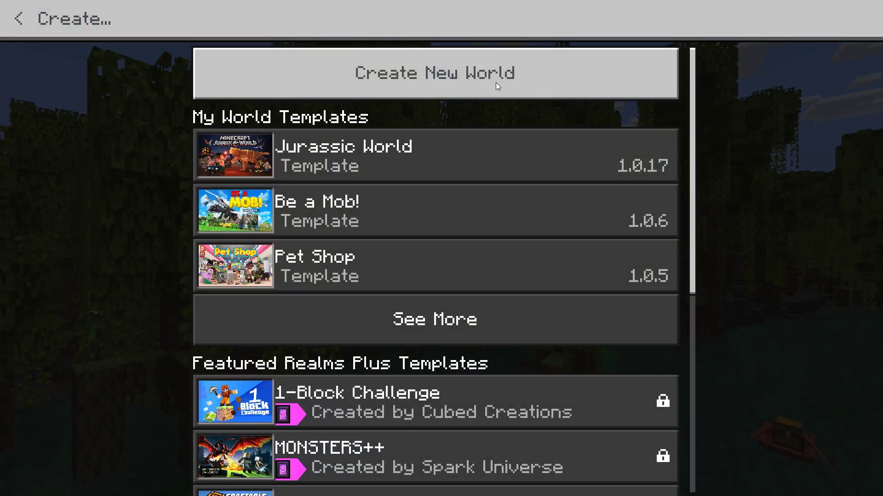
click(495, 81)
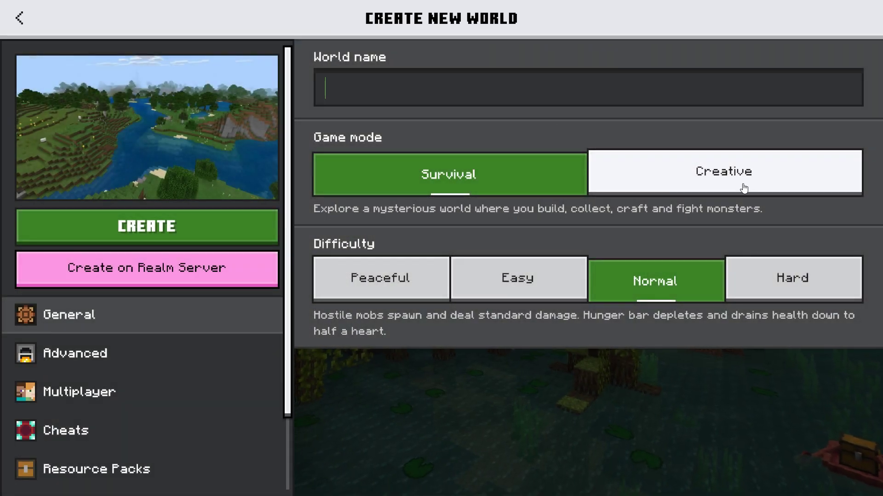
click(744, 188)
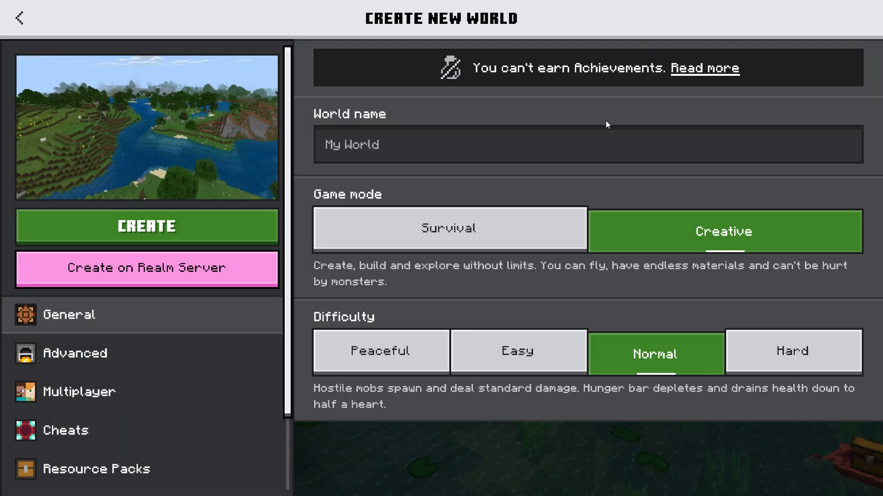
text(tu)
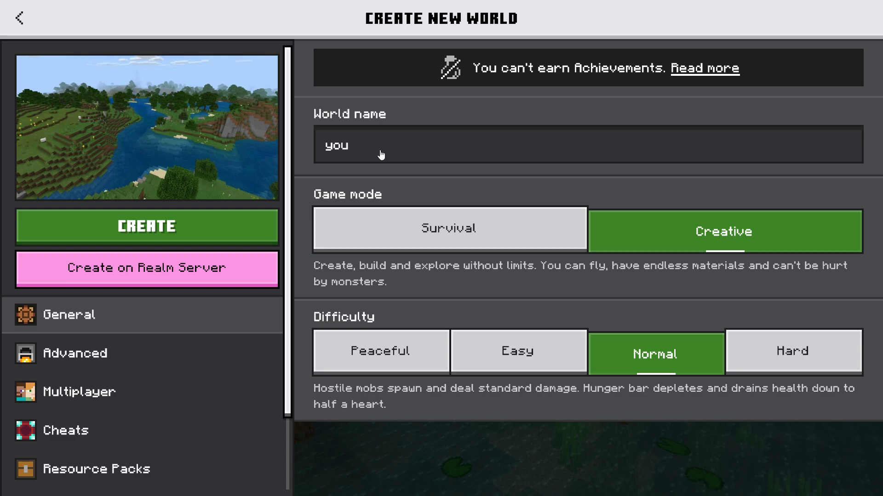
text(be)
Enable Flat world and turn off Mob loot, TNT explodes and Respawn blocks explode.
click(158, 359)
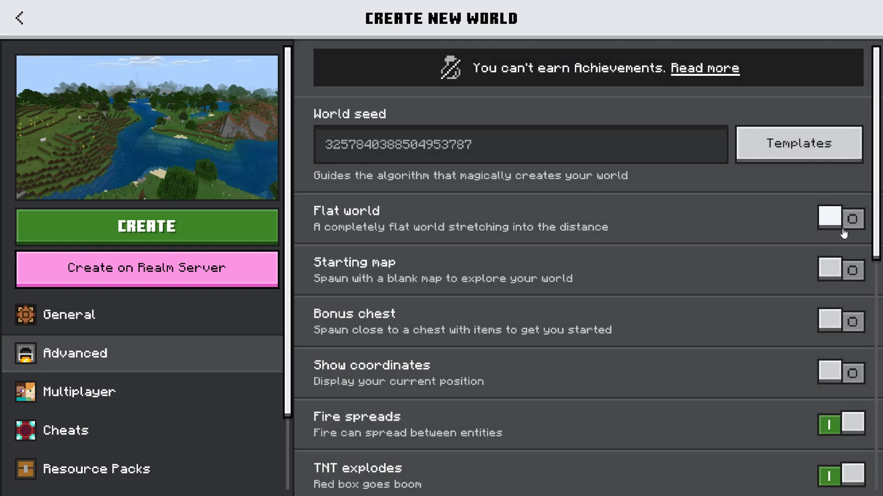
click(842, 230)
scroll(676, 264, down, 10)
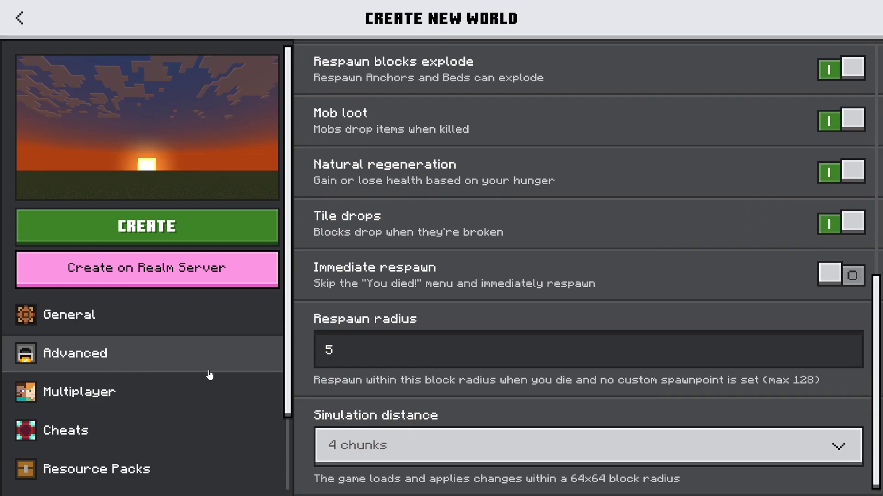
scroll(385, 297, up, 1)
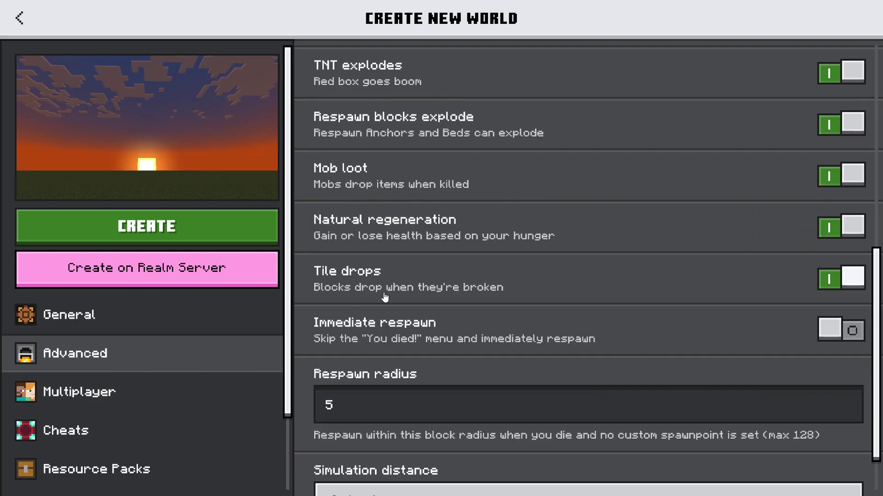
click(844, 185)
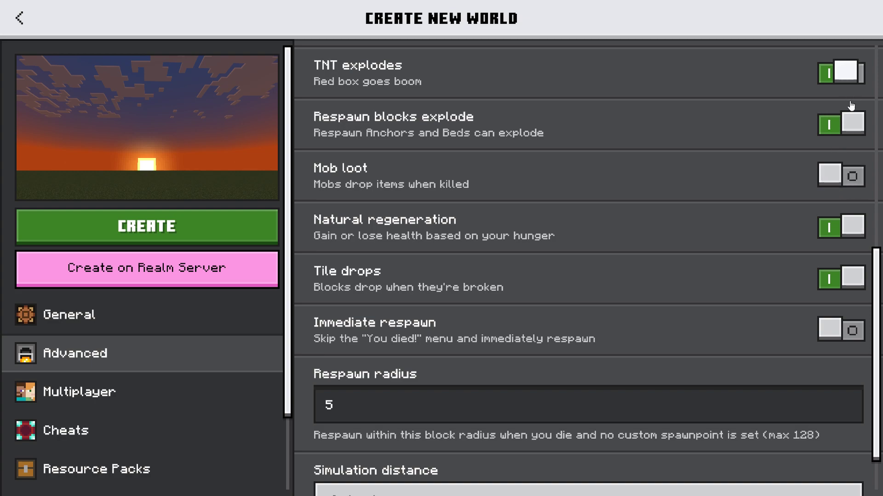
click(850, 73)
click(851, 124)
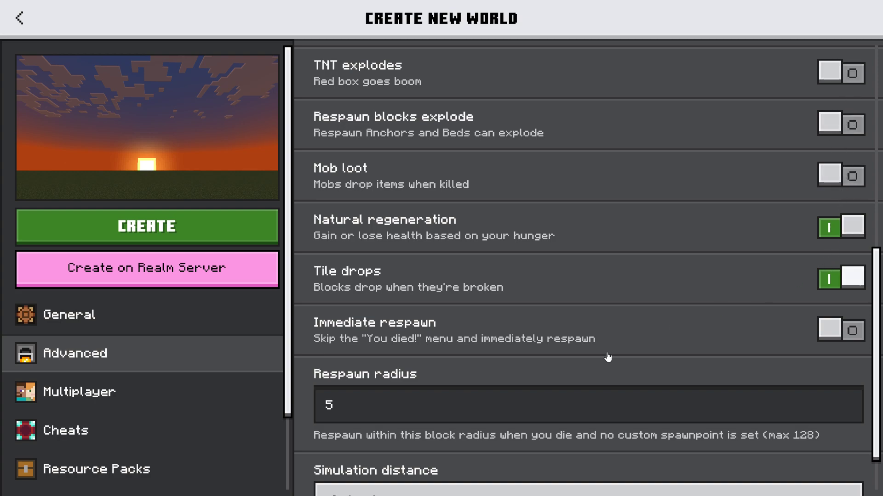
Enable Cheats with Always day and Keep inventory, and turn off Mob spawning and Mob griefing.
click(113, 398)
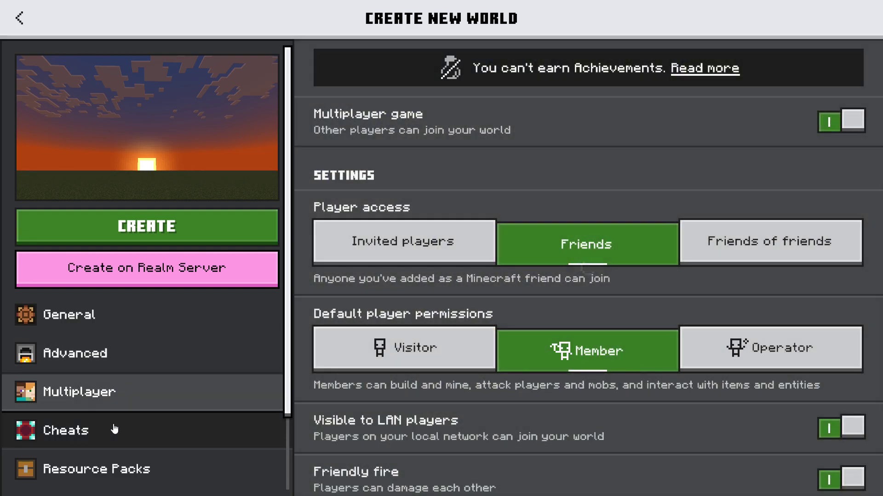
click(113, 429)
click(822, 138)
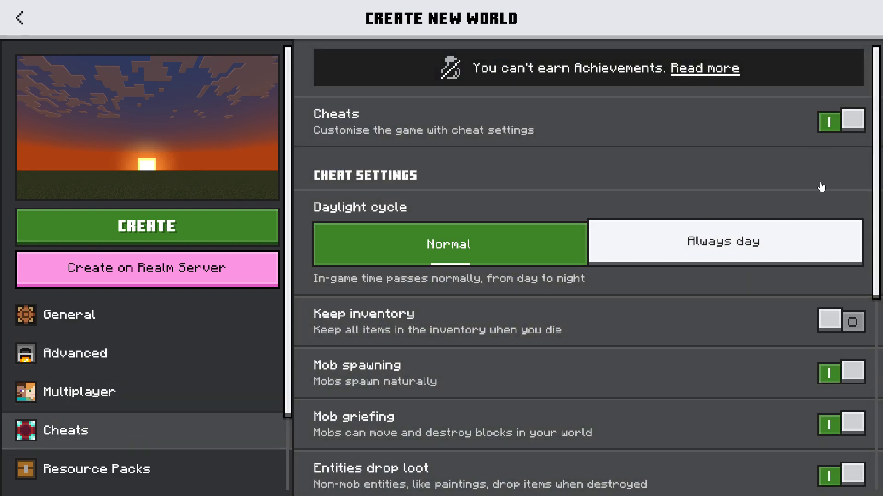
click(770, 256)
click(828, 322)
scroll(816, 307, down, 1)
scroll(816, 307, down, 1)
click(849, 267)
click(850, 312)
scroll(852, 313, down, 2)
scroll(854, 319, down, 2)
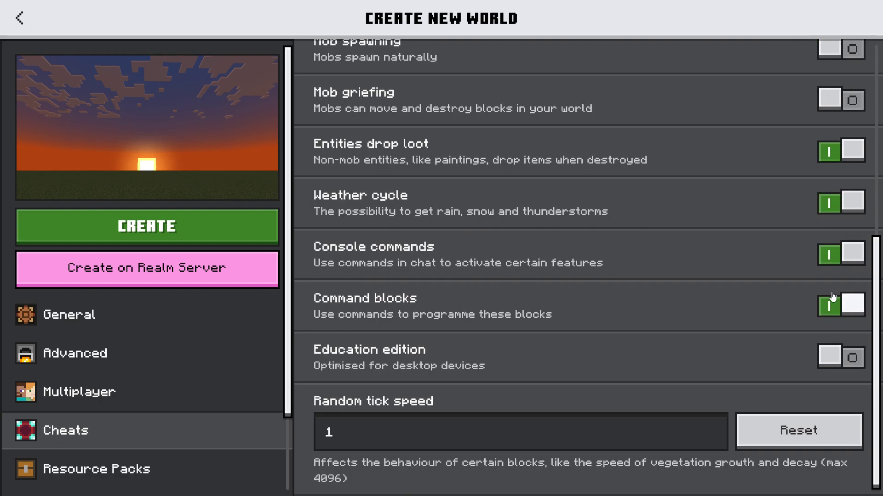
Open the new world's Experiments settings.
scroll(211, 469, down, 3)
click(183, 457)
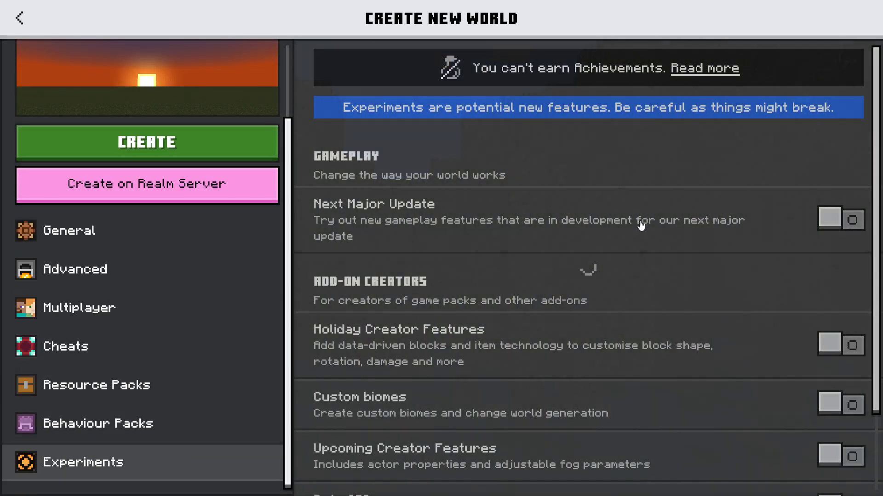